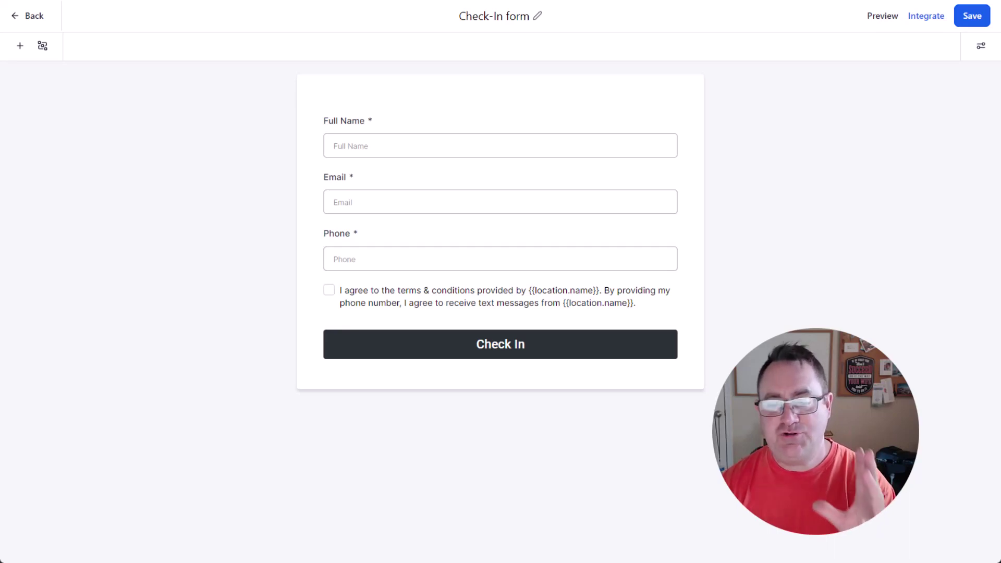
Review the check-in setup notes and the Check-In form's submission message and remaining option settings.
{"action": "key", "text": "alt+Tab"}
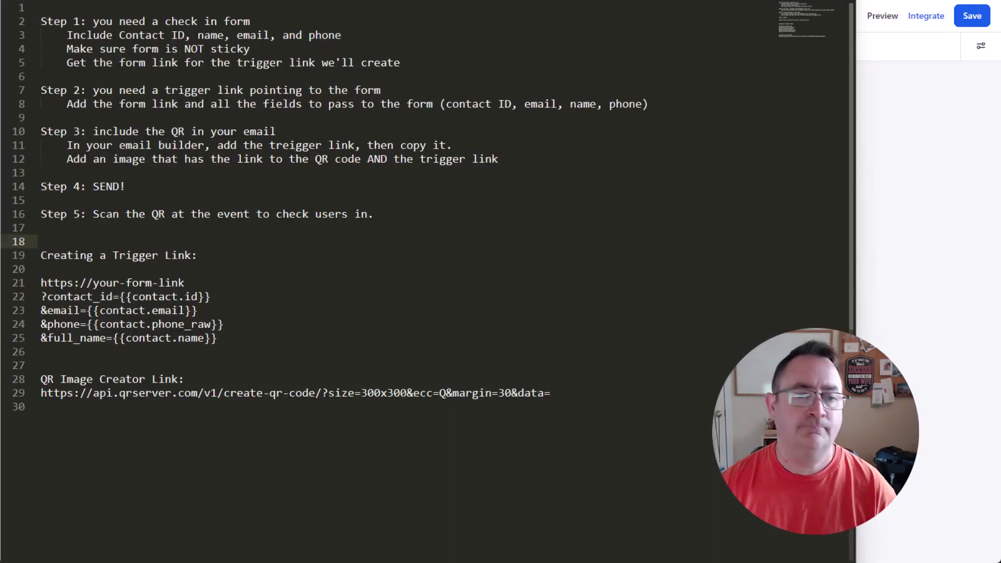
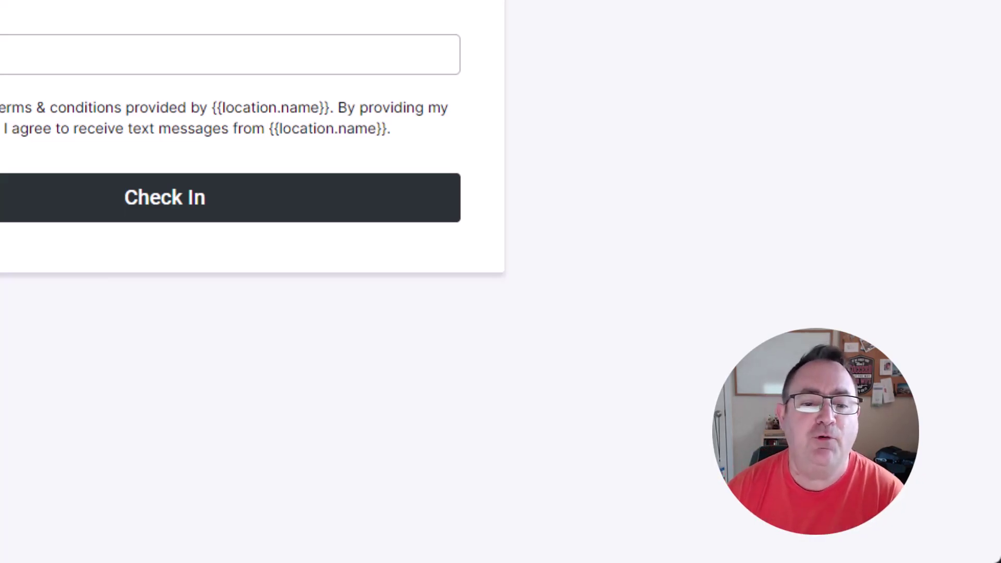
{"action": "left_click_drag", "start_coordinate": [0, 107], "coordinate": [89, 107]}
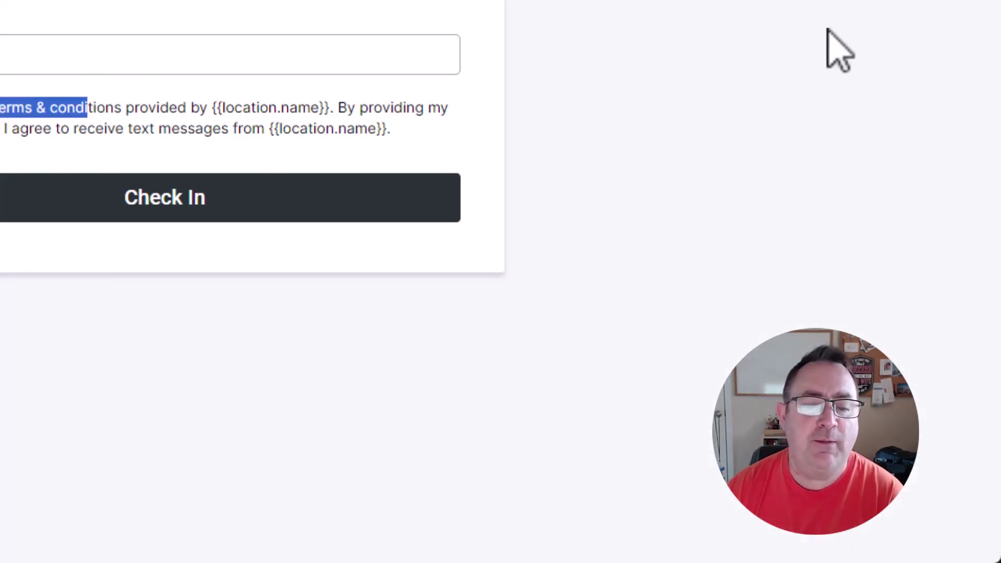
{"action": "left_click", "coordinate": [163, 59]}
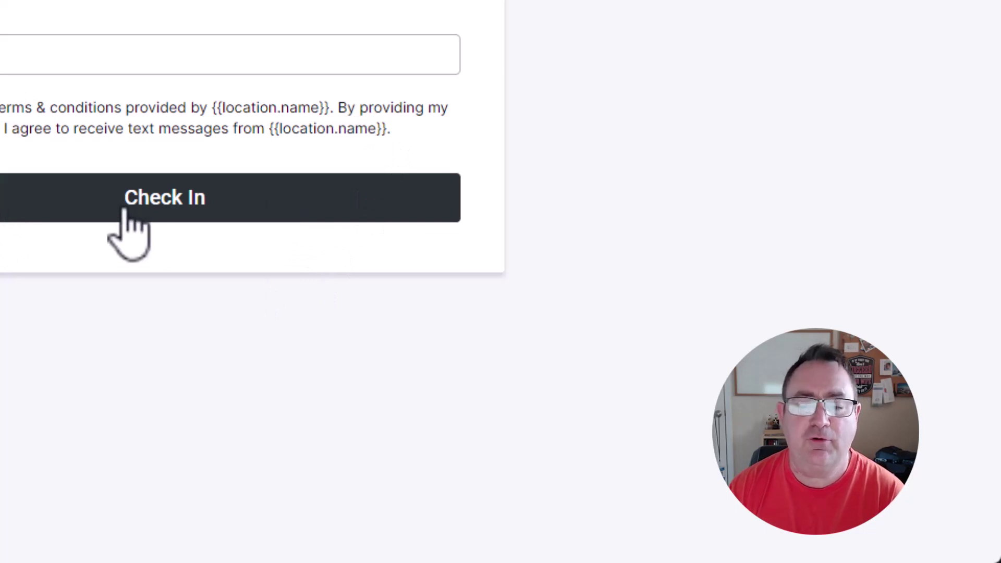
{"action": "left_click", "coordinate": [191, 123]}
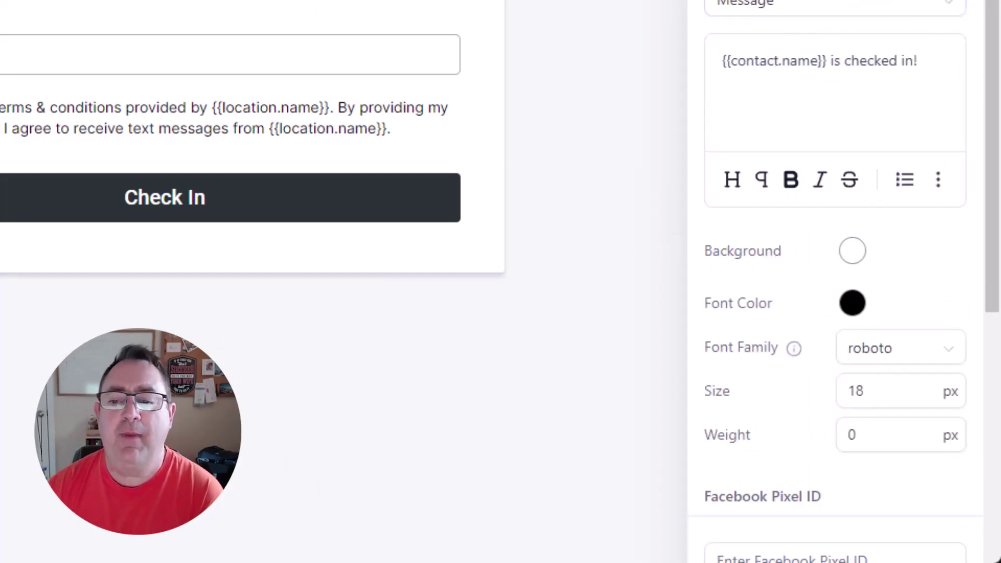
{"action": "scroll", "coordinate": [902, 84], "scroll_direction": "down", "scroll_amount": 5}
{"action": "scroll", "coordinate": [905, 78], "scroll_direction": "down", "scroll_amount": 3}
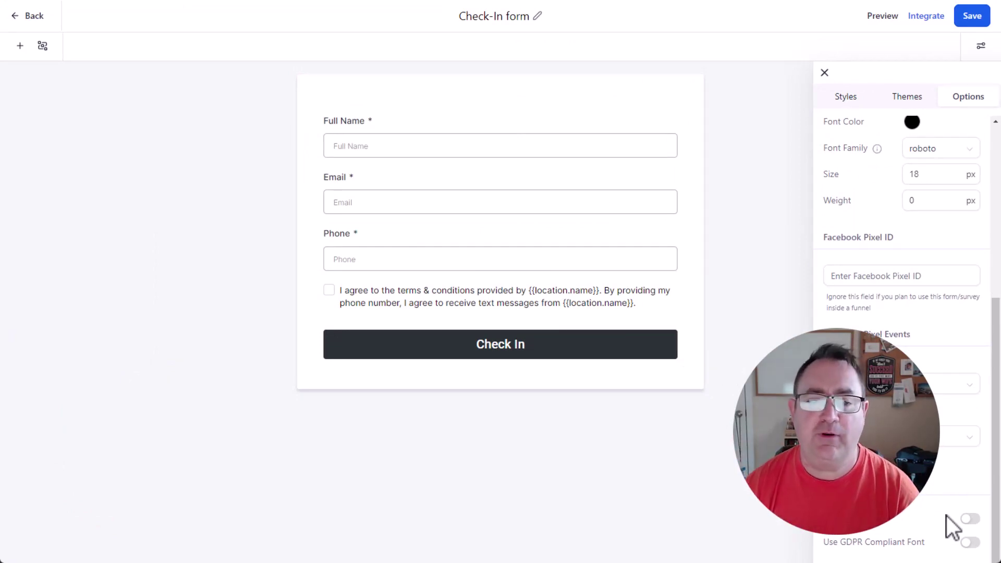
{"action": "left_click", "coordinate": [20, 46]}
{"action": "left_click_drag", "start_coordinate": [110, 191], "coordinate": [450, 151]}
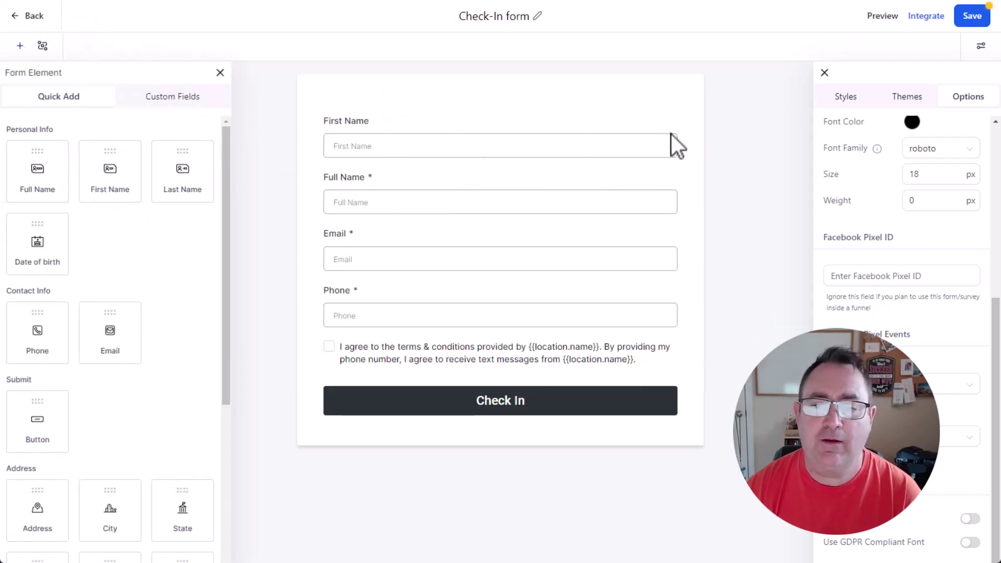
{"action": "left_click", "coordinate": [656, 147]}
{"action": "left_click", "coordinate": [676, 112]}
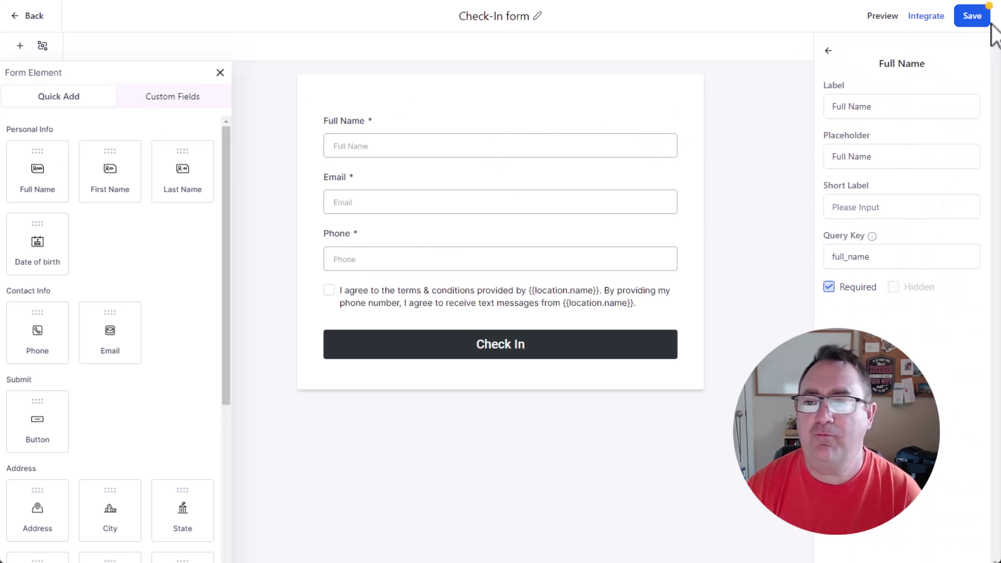
Save the Check-In form and copy its form link from the integration options.
{"action": "left_click", "coordinate": [976, 18]}
{"action": "left_click", "coordinate": [220, 73]}
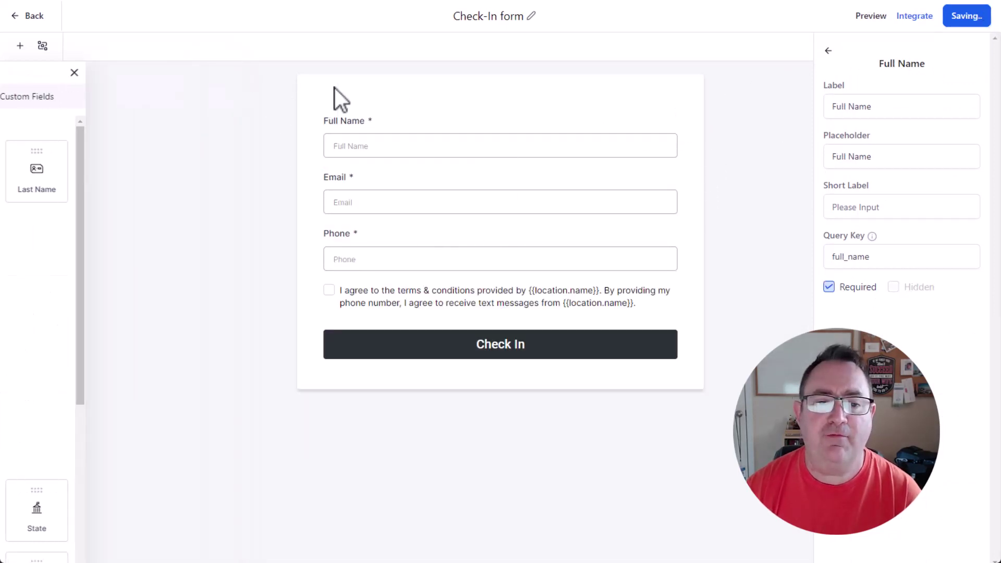
{"action": "left_click", "coordinate": [927, 18]}
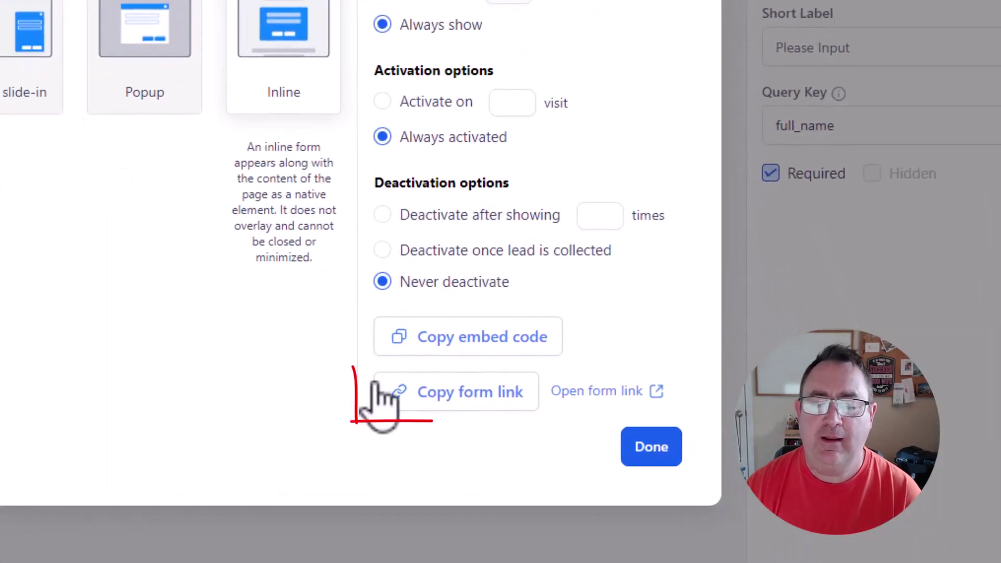
{"action": "left_click", "coordinate": [459, 397]}
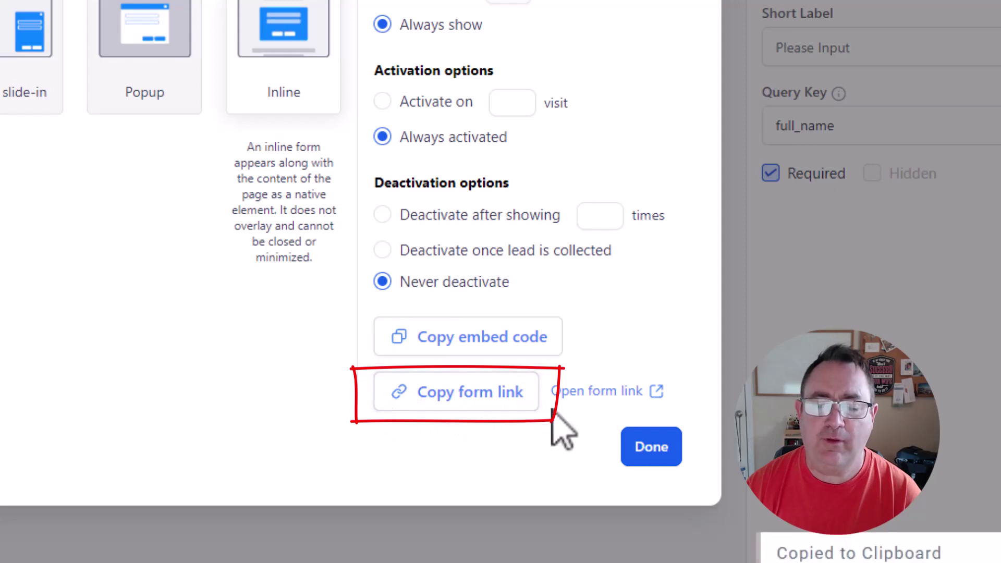
Switch to the text editor and paste the copied form link into a new blank file.
{"action": "key", "text": "alt+Tab"}
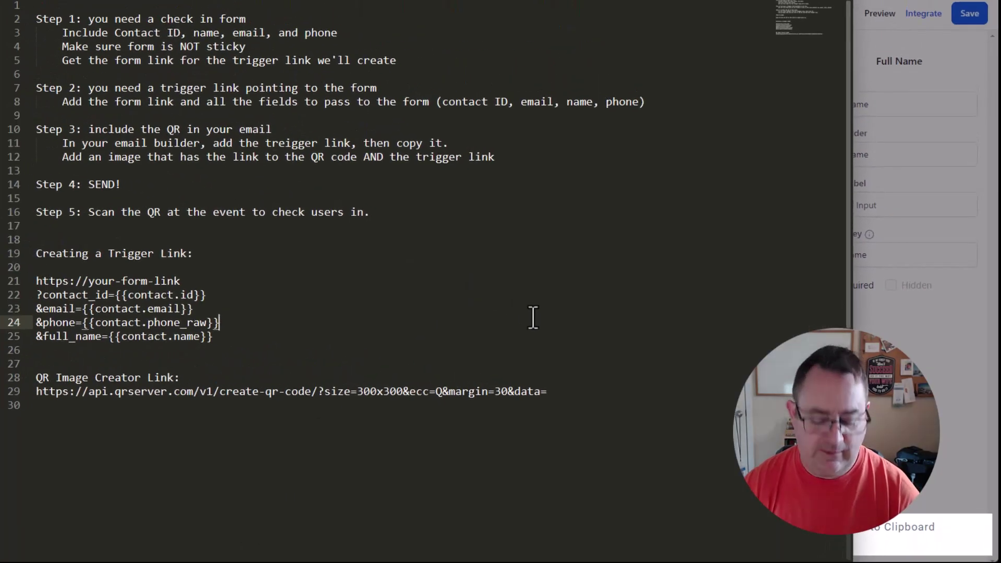
{"action": "key", "text": "ctrl+n"}
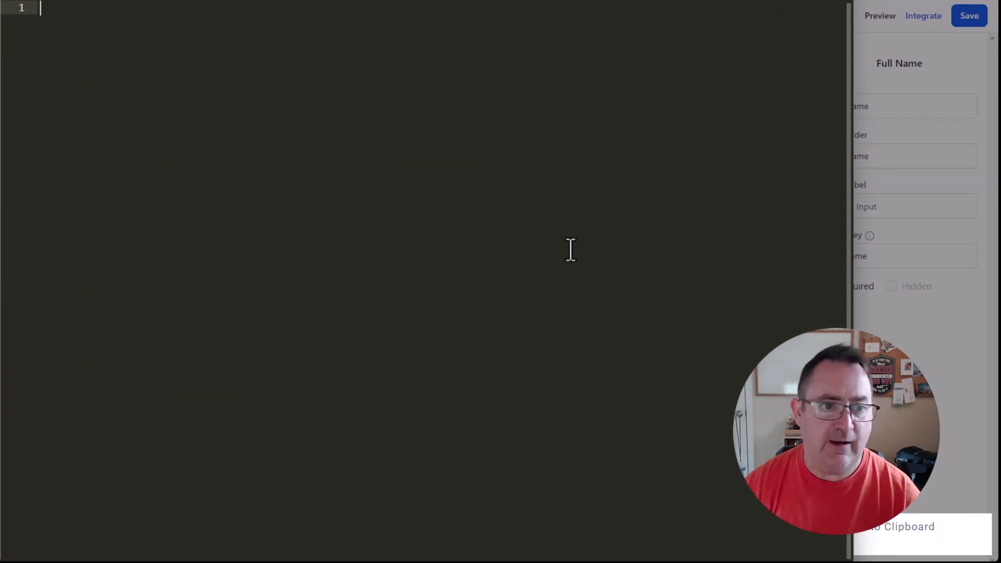
{"action": "key", "text": "ctrl+v"}
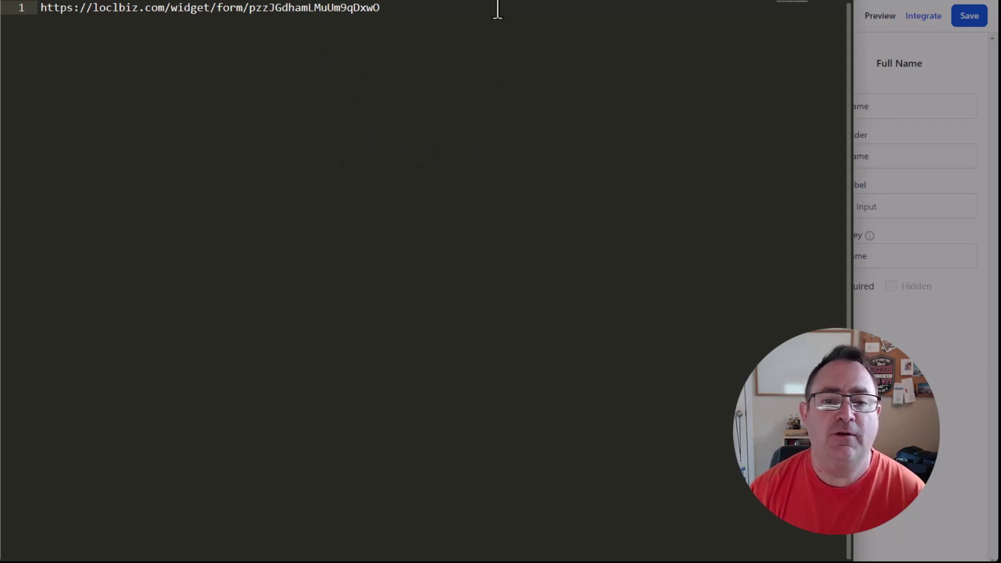
{"action": "key", "text": "ctrl+z"}
{"action": "key", "text": "ctrl+z"}
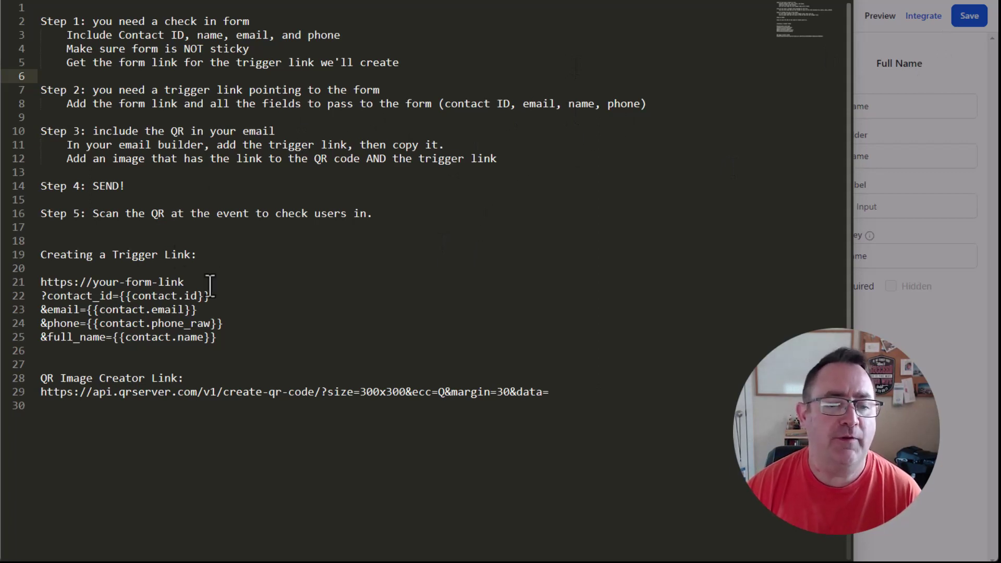
Copy the contact_id, email, phone and full_name parameter lines from the notes and paste them below the form link, leaving one blank line between.
{"action": "left_click_drag", "start_coordinate": [217, 337], "coordinate": [31, 301]}
{"action": "right_click", "coordinate": [139, 314]}
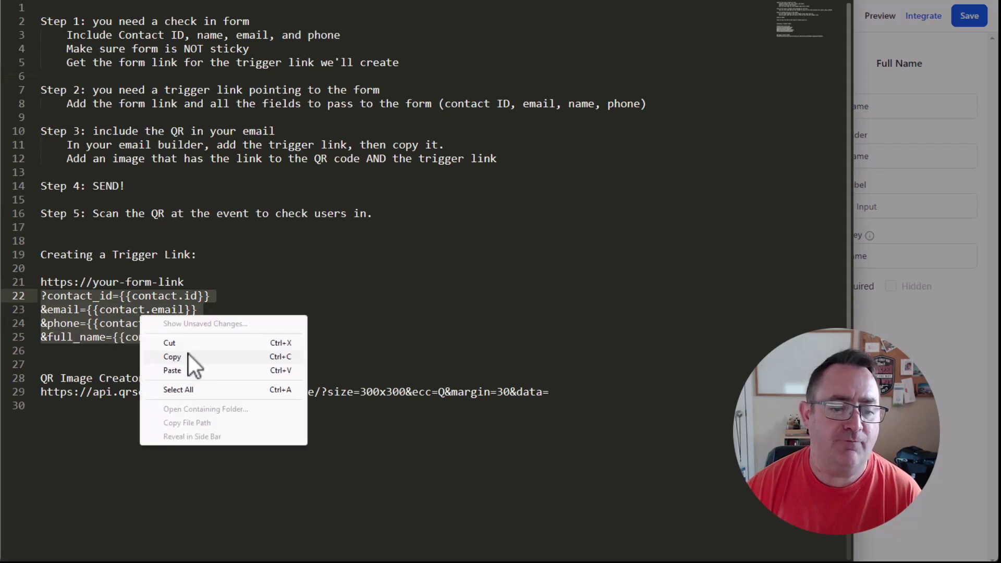
{"action": "left_click", "coordinate": [173, 359]}
{"action": "left_click", "coordinate": [618, 4]}
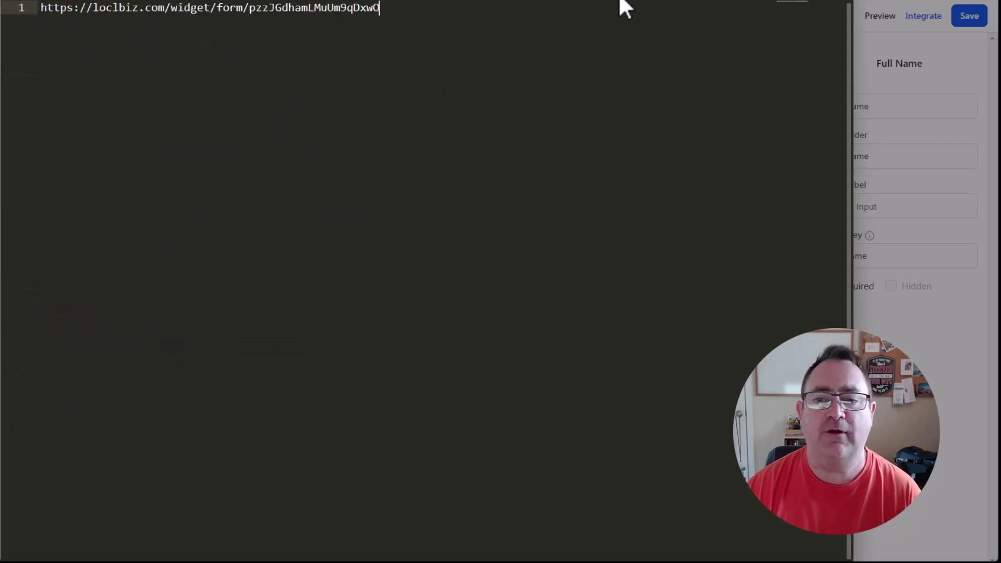
{"action": "key", "text": "Return"}
{"action": "key", "text": "Return"}
{"action": "key", "text": "ctrl+v"}
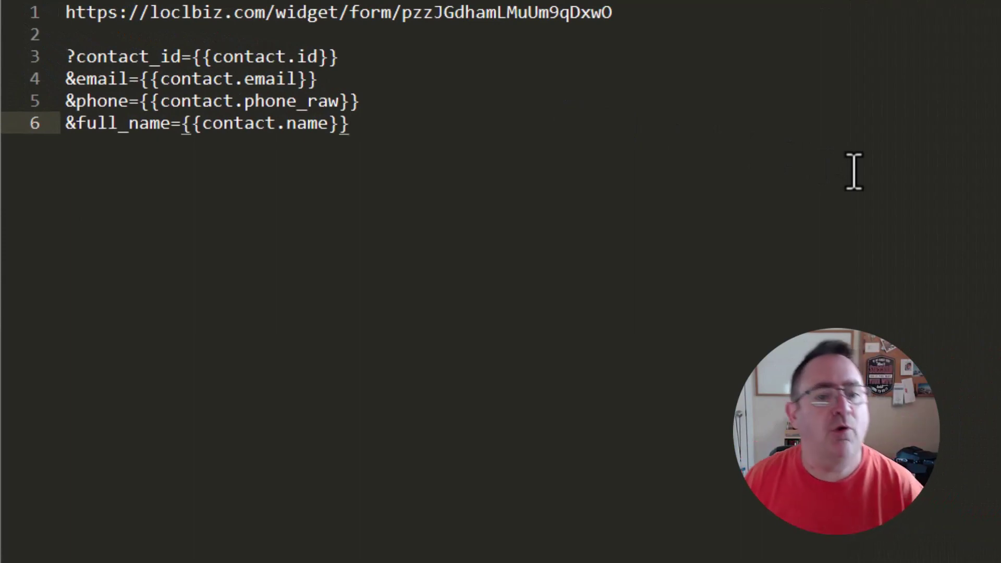
Examine the structure of the contact_id, email, phone and full_name parameters and the contact merge fields assigned to them.
{"action": "left_click", "coordinate": [651, 60]}
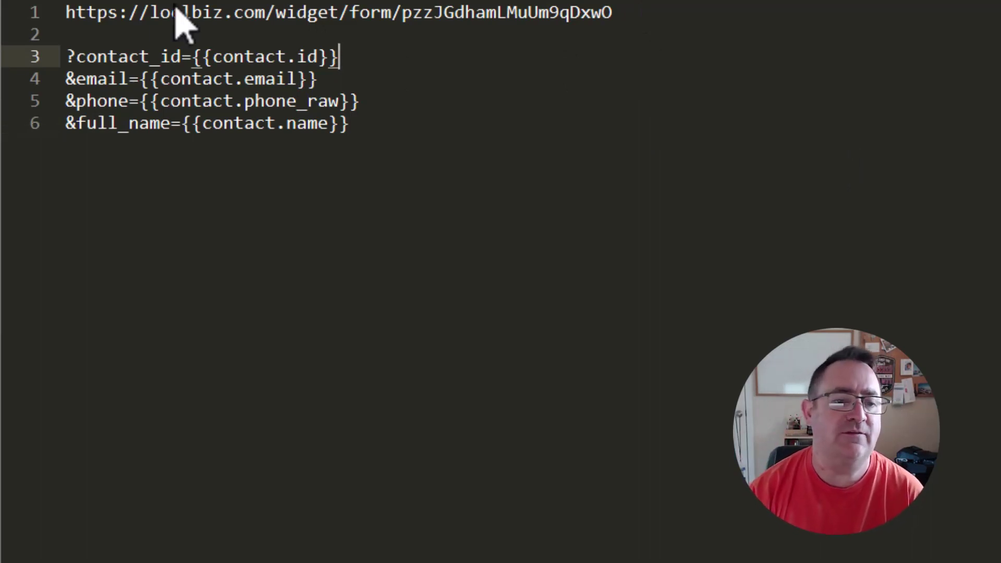
{"action": "left_click_drag", "start_coordinate": [76, 56], "coordinate": [347, 58]}
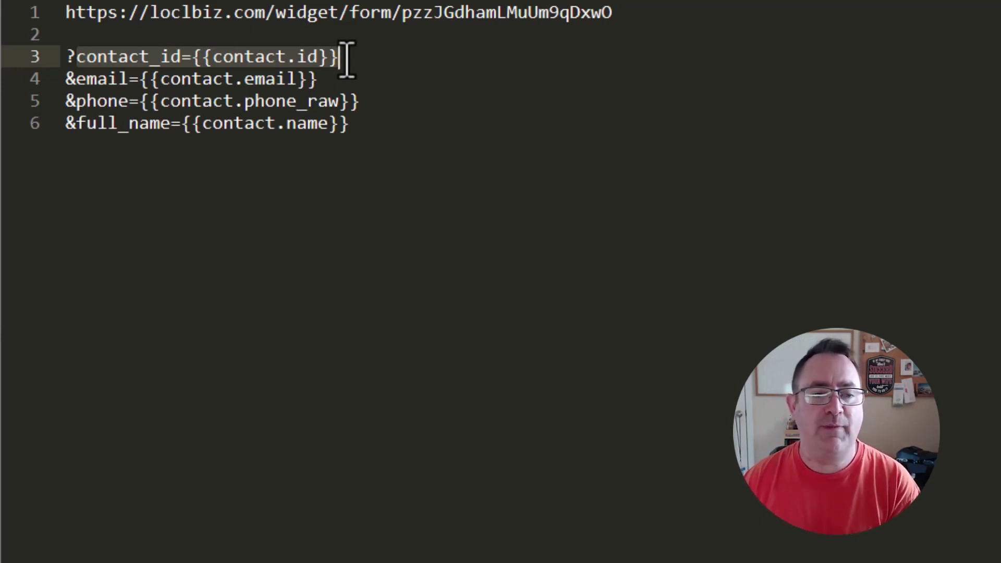
{"action": "left_click", "coordinate": [78, 78]}
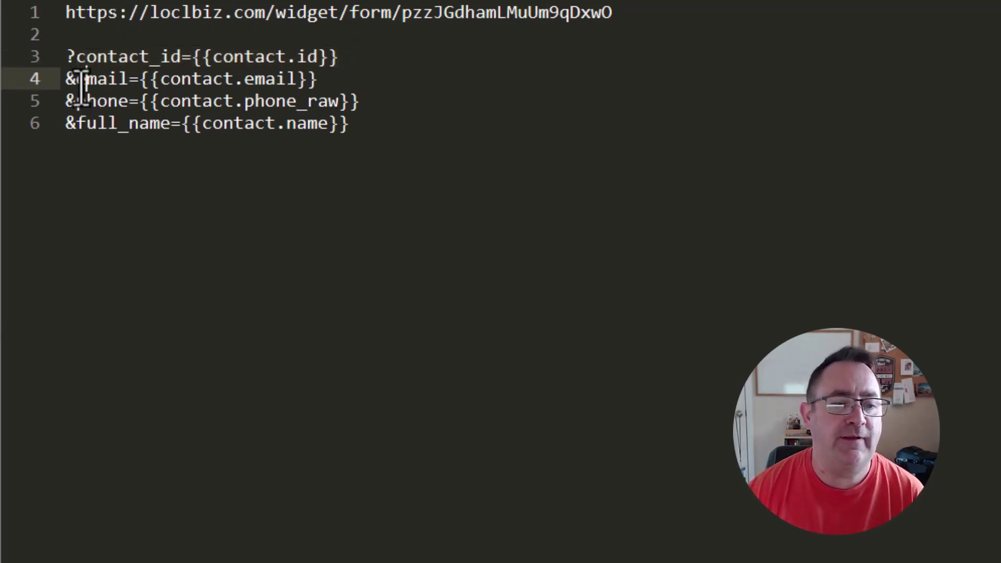
{"action": "left_click", "coordinate": [281, 102]}
{"action": "left_click_drag", "start_coordinate": [351, 125], "coordinate": [79, 127]}
{"action": "left_click", "coordinate": [638, 98]}
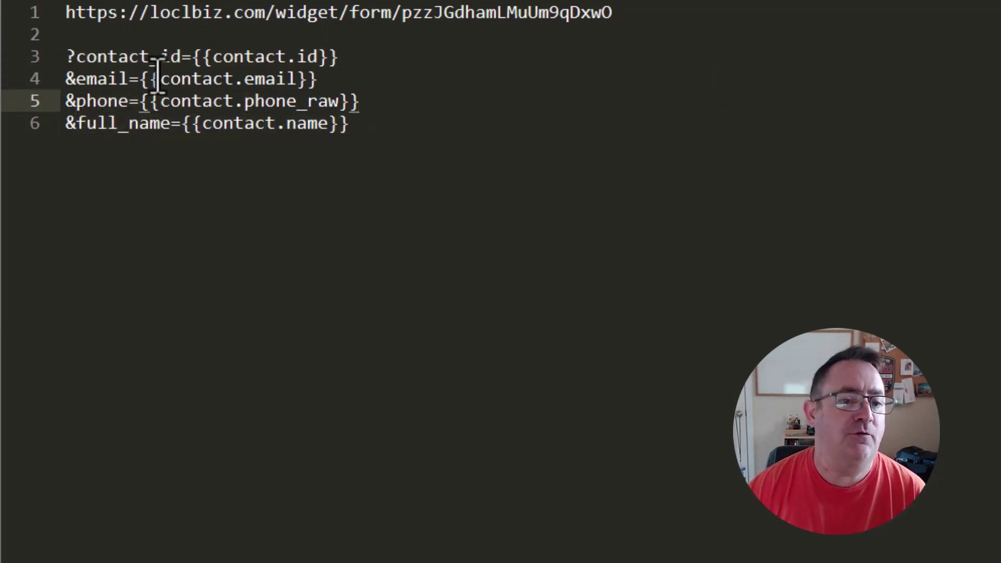
{"action": "left_click_drag", "start_coordinate": [98, 52], "coordinate": [129, 56]}
{"action": "left_click_drag", "start_coordinate": [193, 56], "coordinate": [340, 56]}
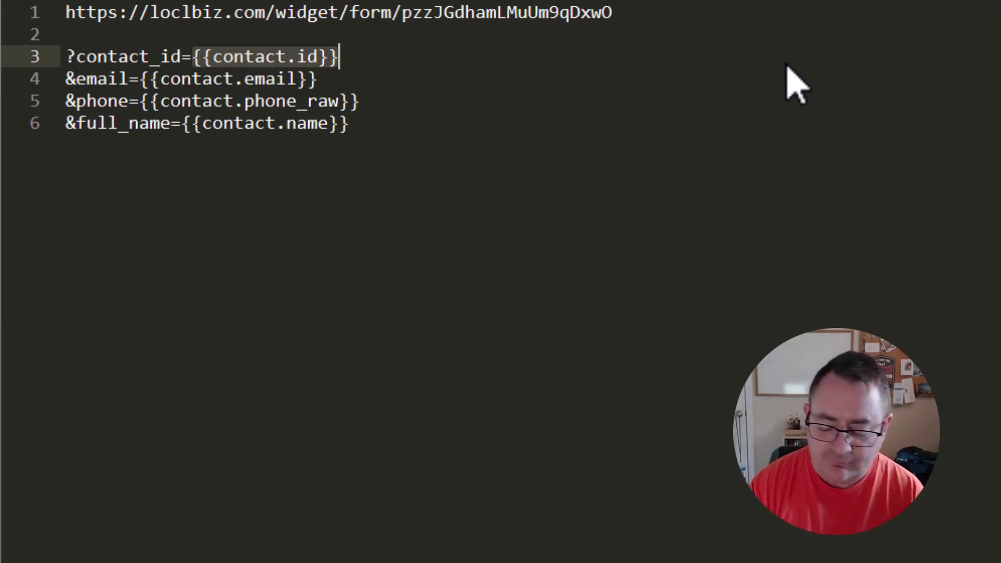
{"action": "key", "text": "Home"}
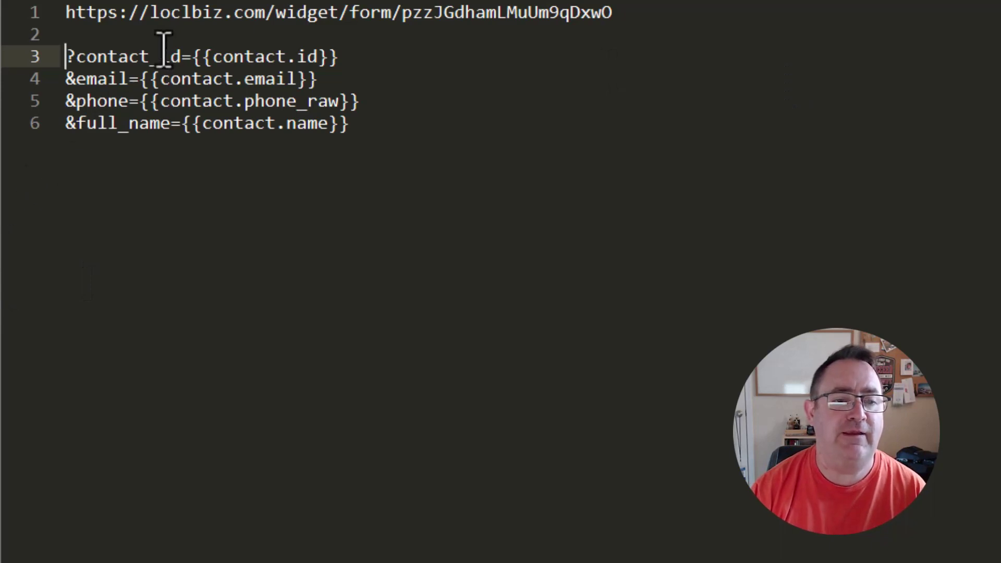
{"action": "left_click", "coordinate": [249, 79]}
{"action": "double_click", "coordinate": [250, 56]}
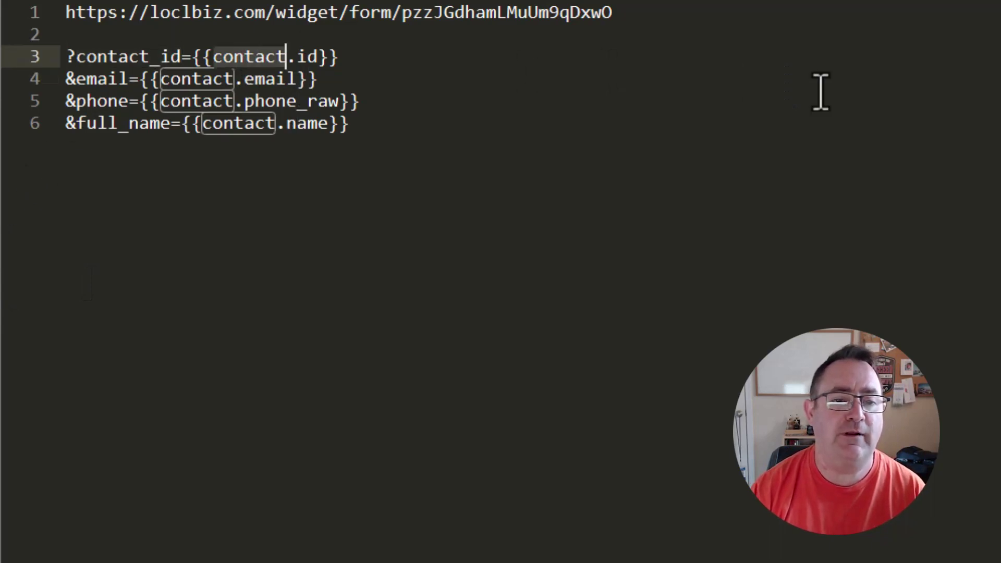
{"action": "left_click", "coordinate": [678, 86]}
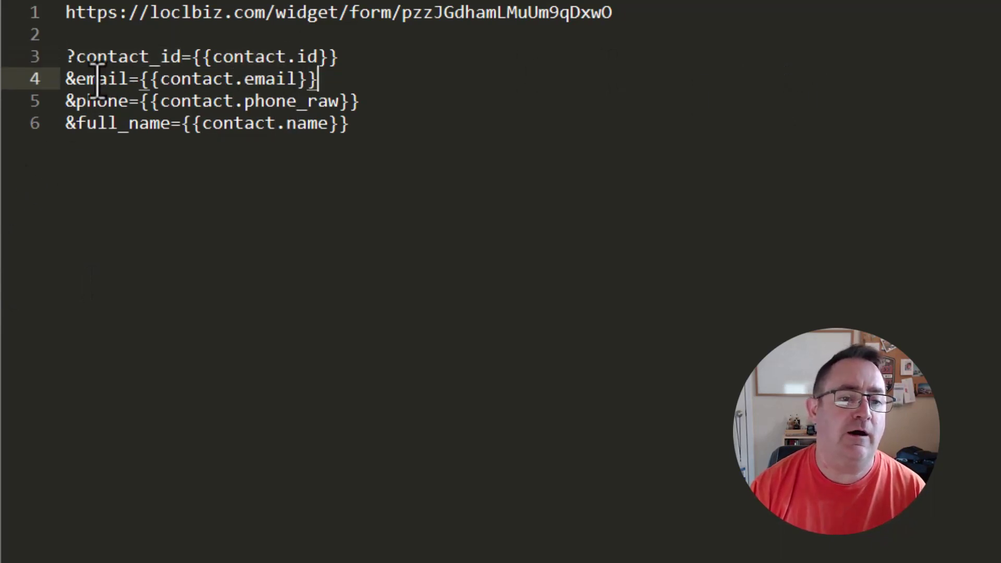
{"action": "left_click", "coordinate": [74, 79]}
{"action": "left_click", "coordinate": [78, 100]}
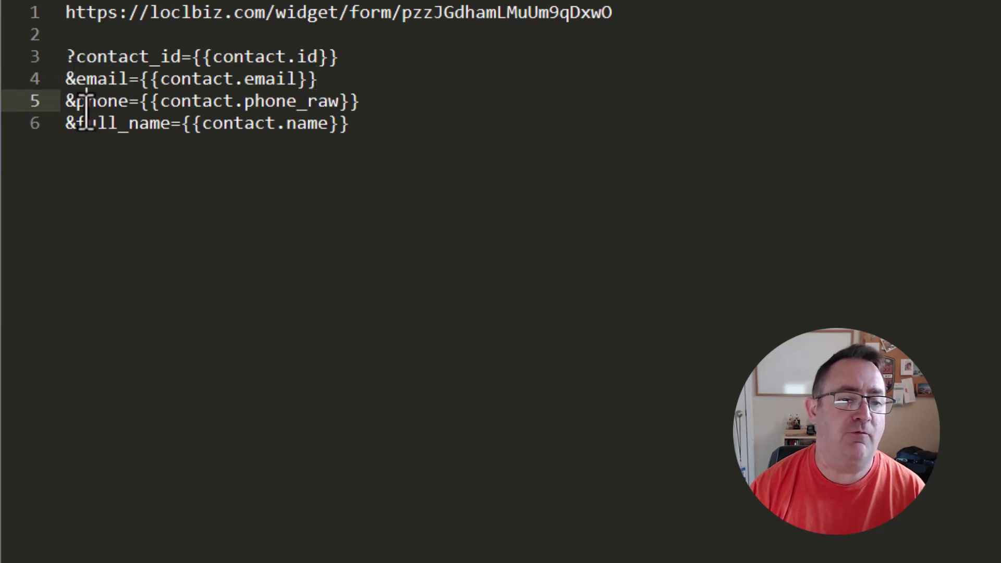
{"action": "left_click", "coordinate": [126, 125]}
Join the four parameter lines to the form link to make one continuous URL without line breaks.
{"action": "left_click", "coordinate": [384, 123]}
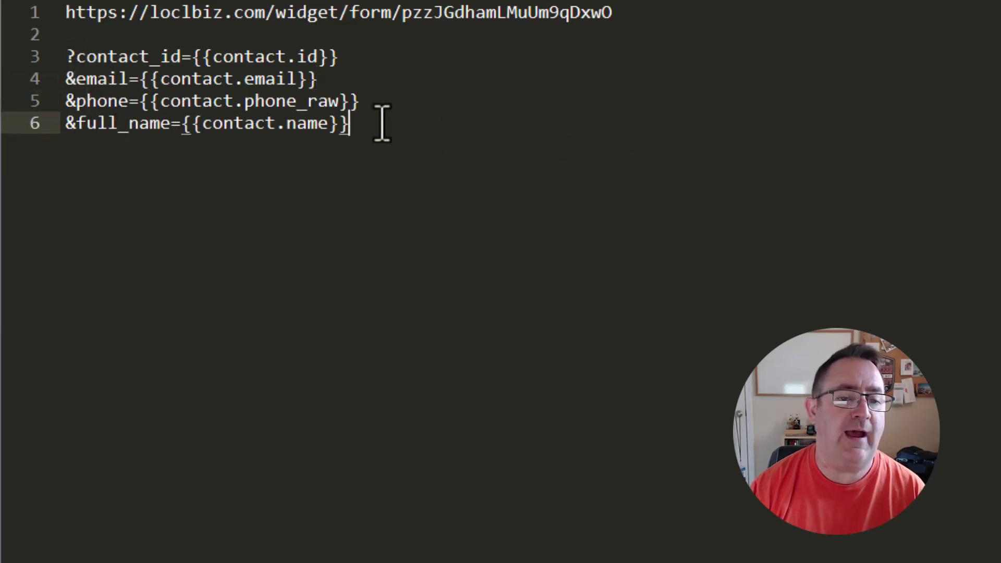
{"action": "key", "text": "Home"}
{"action": "key", "text": "BackSpace"}
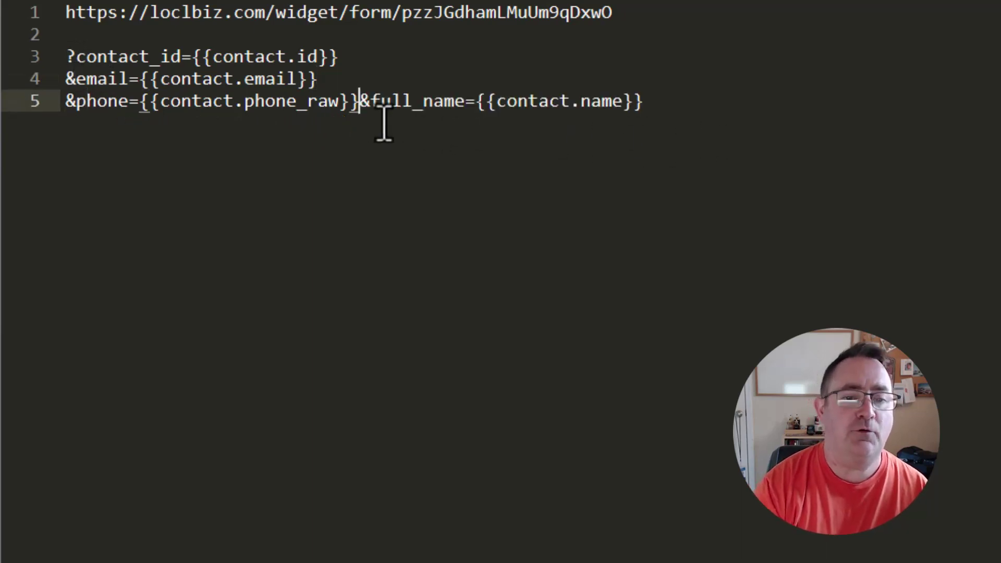
{"action": "key", "text": "Home"}
{"action": "key", "text": "BackSpace"}
{"action": "key", "text": "Home"}
{"action": "key", "text": "BackSpace"}
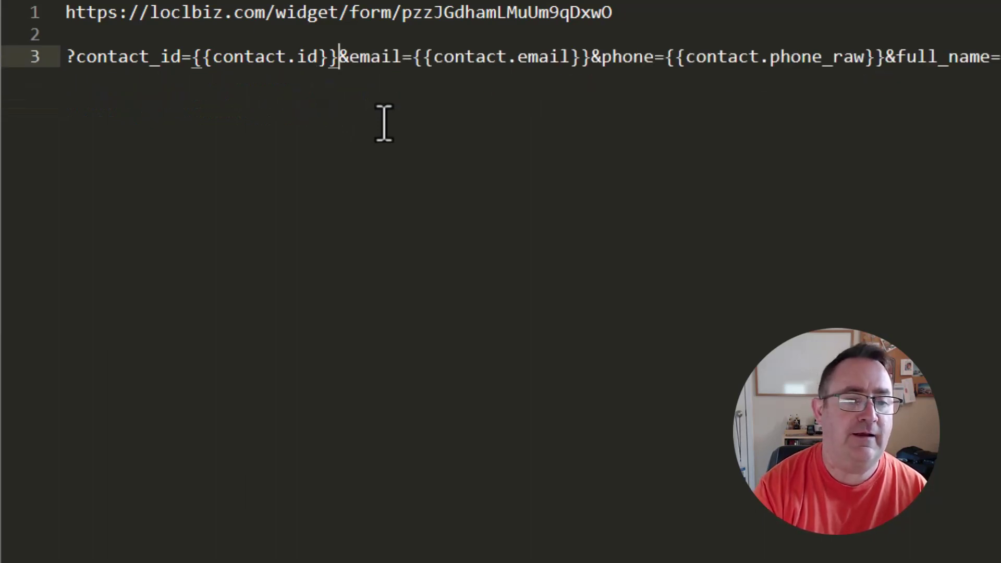
{"action": "key", "text": "Home"}
{"action": "key", "text": "BackSpace"}
{"action": "key", "text": "BackSpace"}
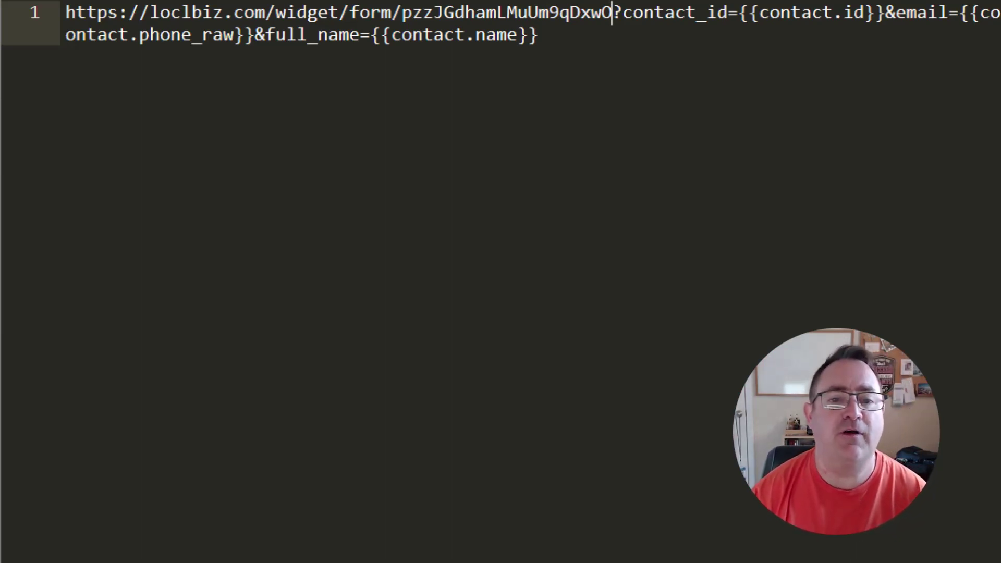
Select the entire combined form URL, including all its contact parameters.
{"action": "left_click_drag", "start_coordinate": [66, 12], "coordinate": [997, 11]}
{"action": "left_click", "coordinate": [685, 11]}
{"action": "left_click", "coordinate": [781, 50]}
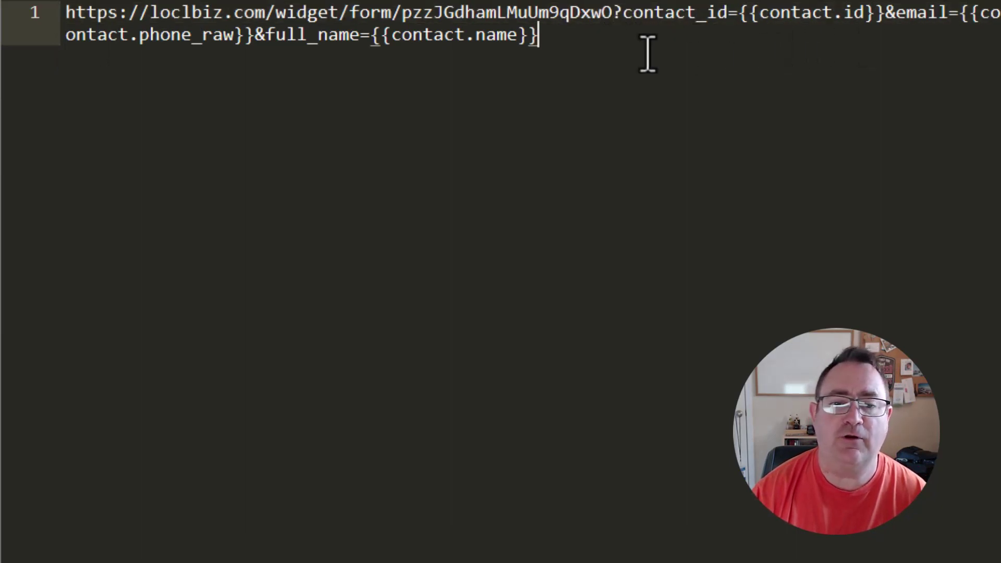
{"action": "left_click", "coordinate": [17, 22]}
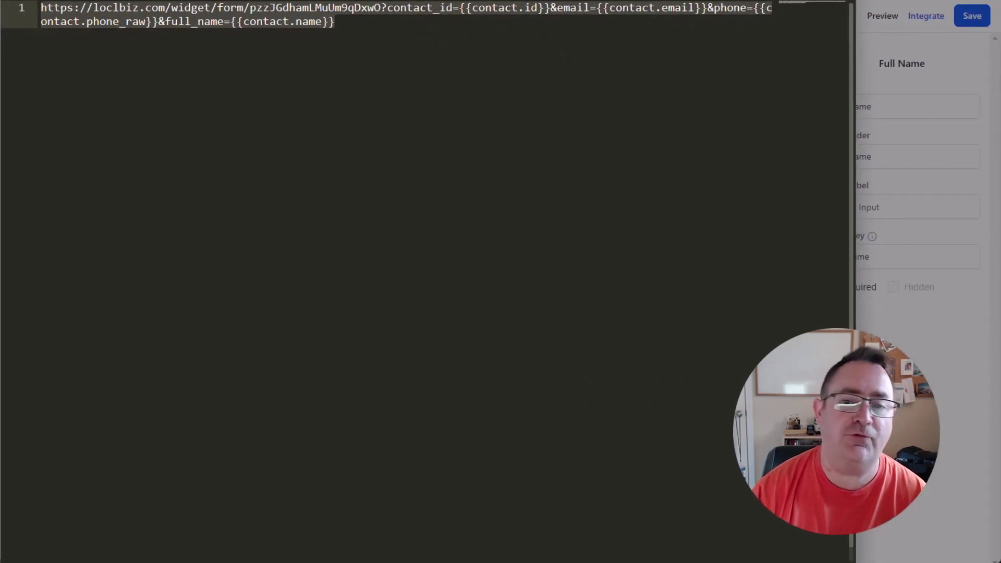
Switch back to the browser and leave the Check-In form editor for the forms list.
{"action": "key", "text": "alt+Tab"}
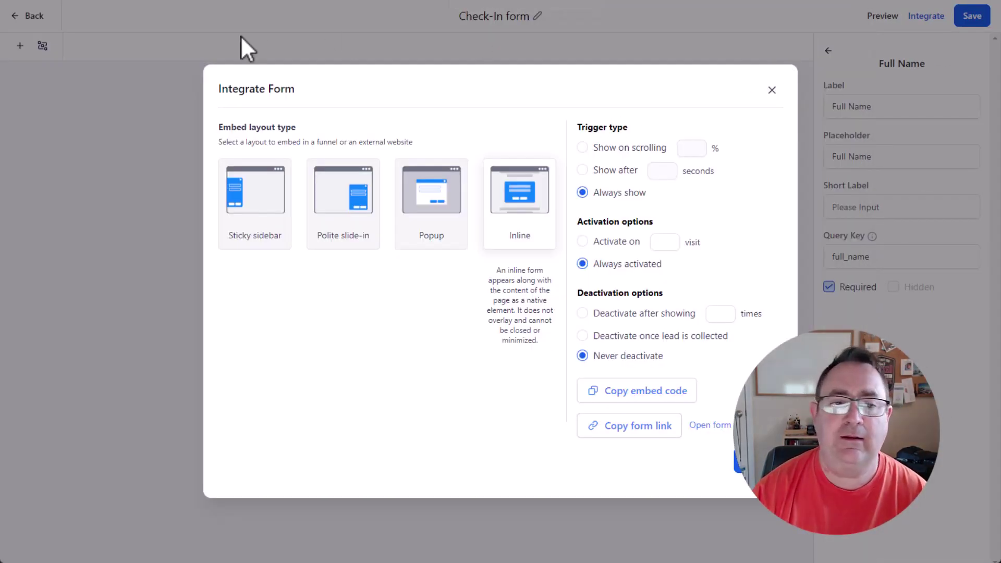
{"action": "left_click", "coordinate": [24, 16]}
{"action": "left_click", "coordinate": [29, 16]}
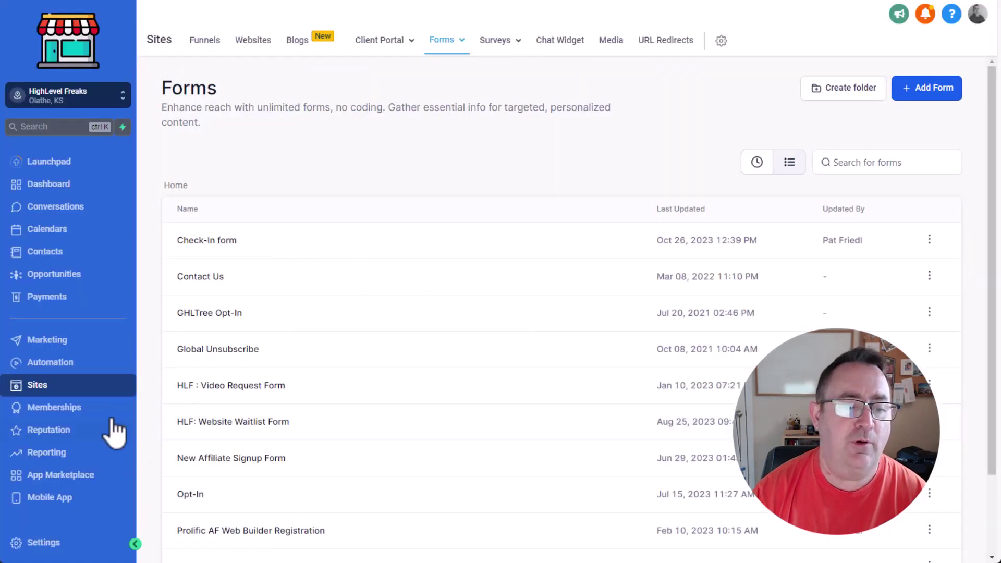
Leave the forms list and open the Marketing area's list of trigger links.
{"action": "left_click", "coordinate": [48, 341]}
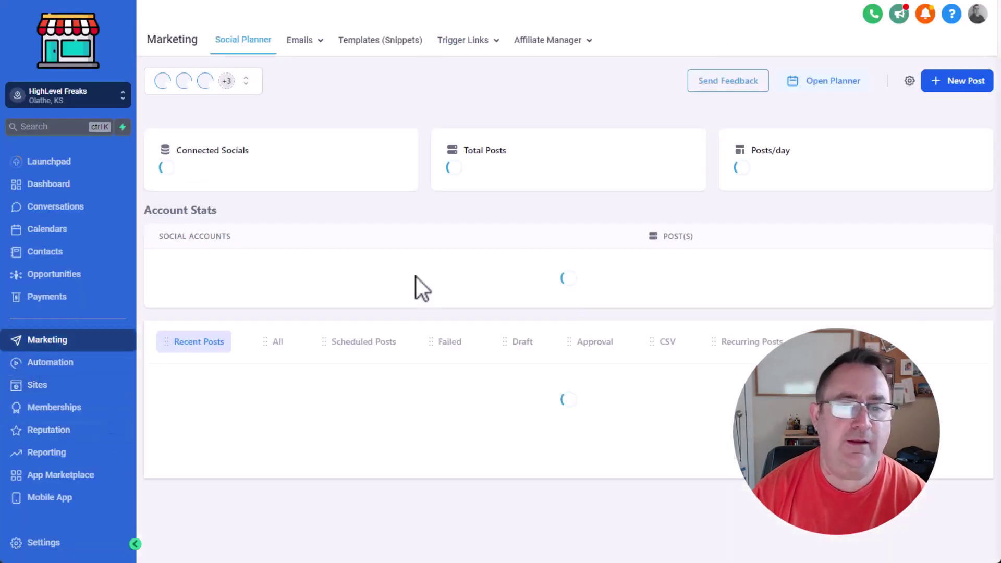
{"action": "mouse_move", "coordinate": [463, 58]}
{"action": "left_click", "coordinate": [473, 89]}
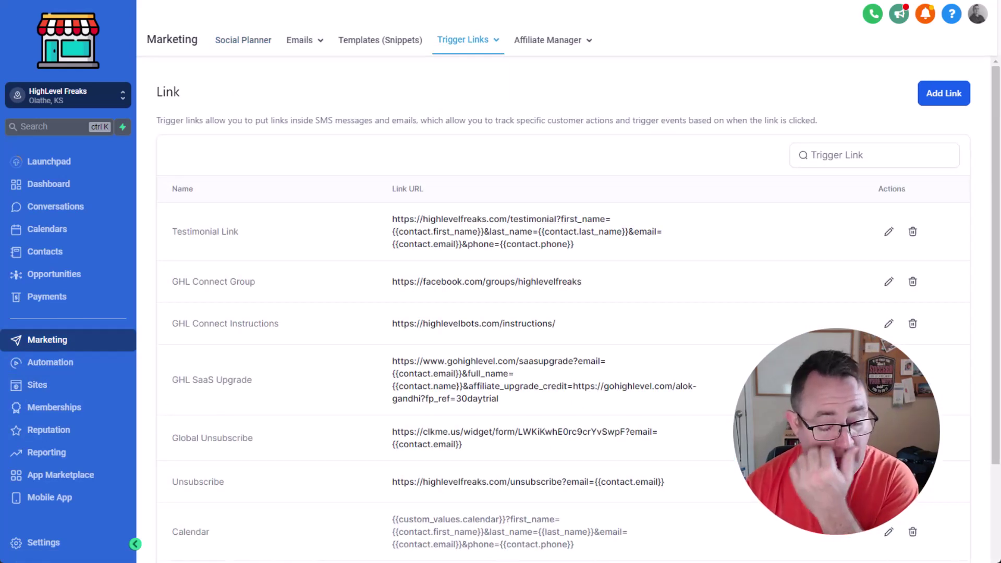
{"action": "scroll", "coordinate": [612, 448], "scroll_direction": "down", "scroll_amount": 4}
{"action": "scroll", "coordinate": [611, 441], "scroll_direction": "up", "scroll_amount": 4}
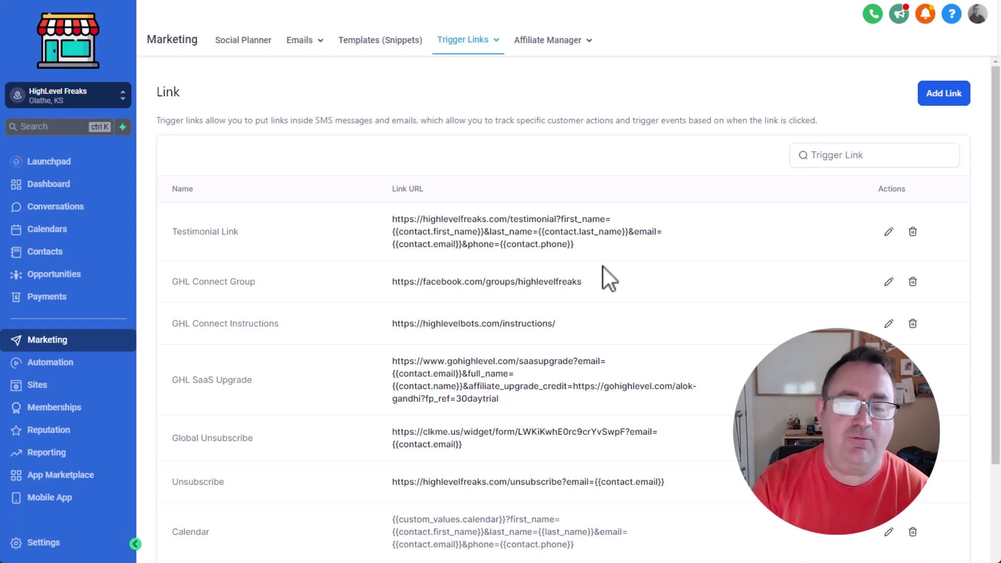
Add and save a trigger link named "QR Check-In" that uses the copied form URL with its contact parameters.
{"action": "left_click", "coordinate": [958, 98]}
{"action": "left_click", "coordinate": [536, 314]}
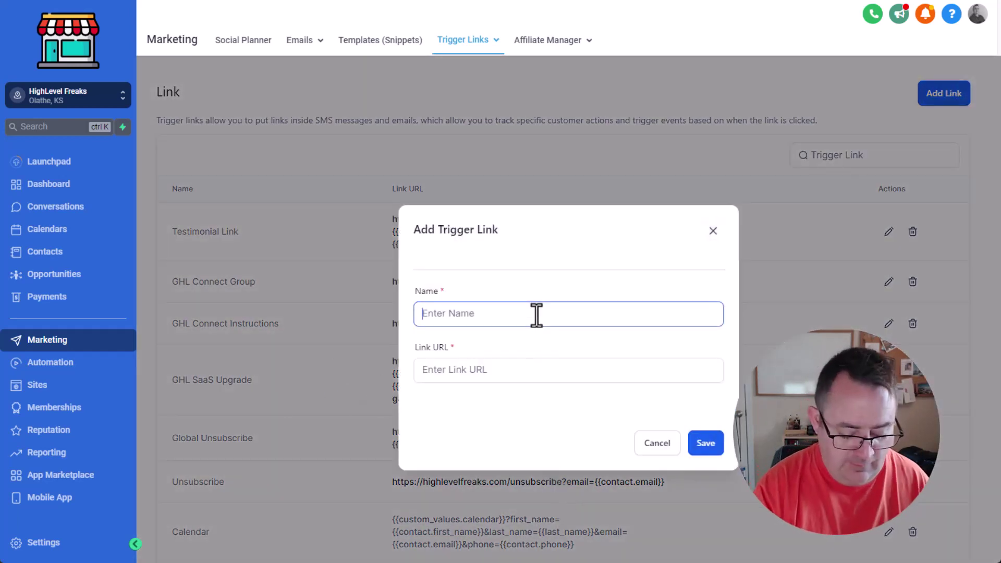
{"action": "type", "text": "QR Check"}
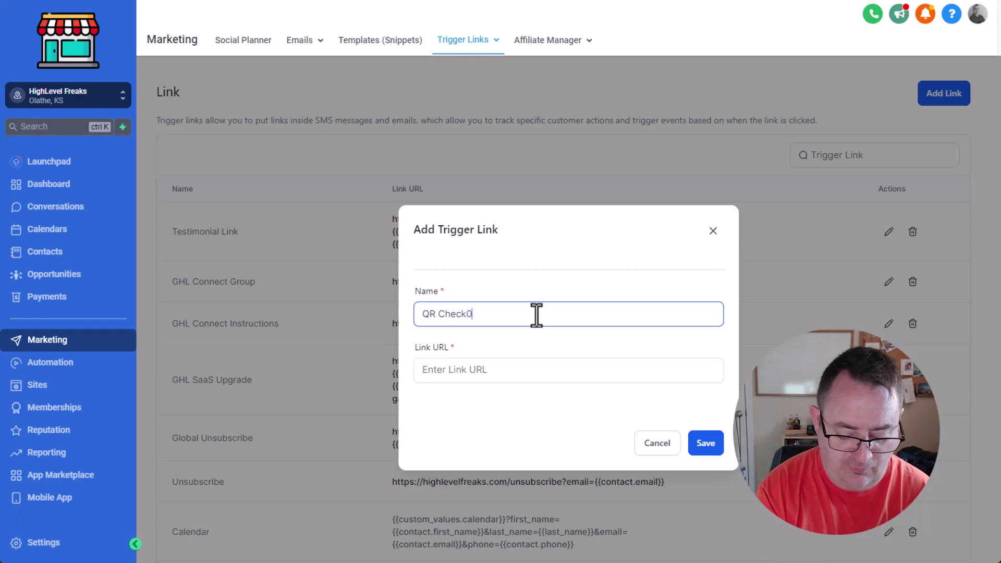
{"action": "type", "text": "-In"}
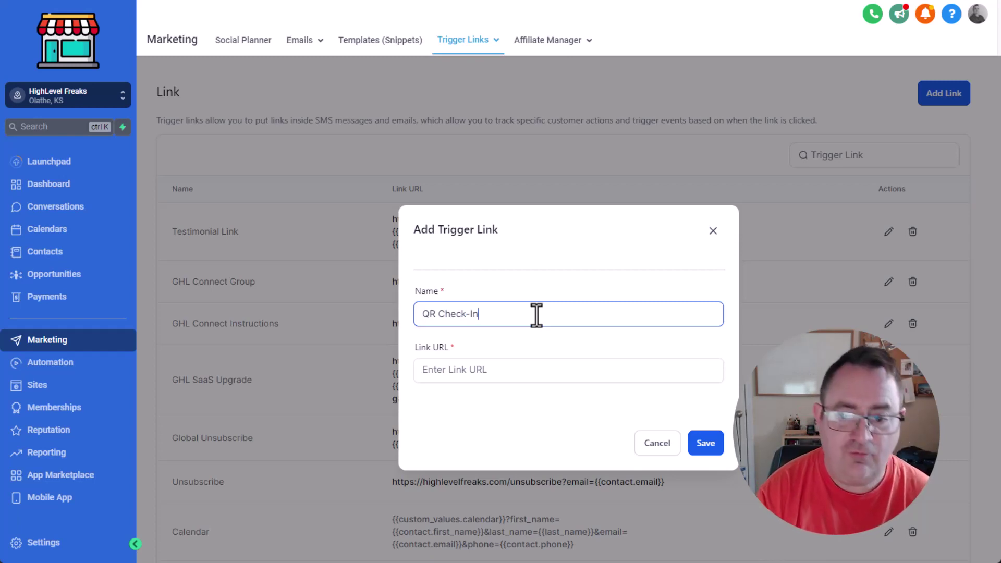
{"action": "key", "text": "Tab"}
{"action": "key", "text": "ctrl+v"}
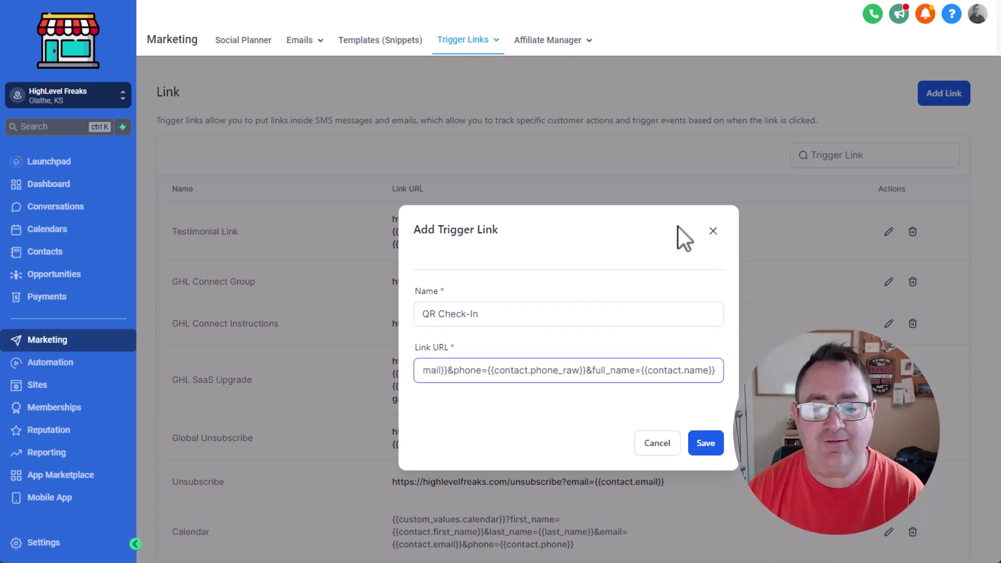
{"action": "left_click", "coordinate": [715, 440]}
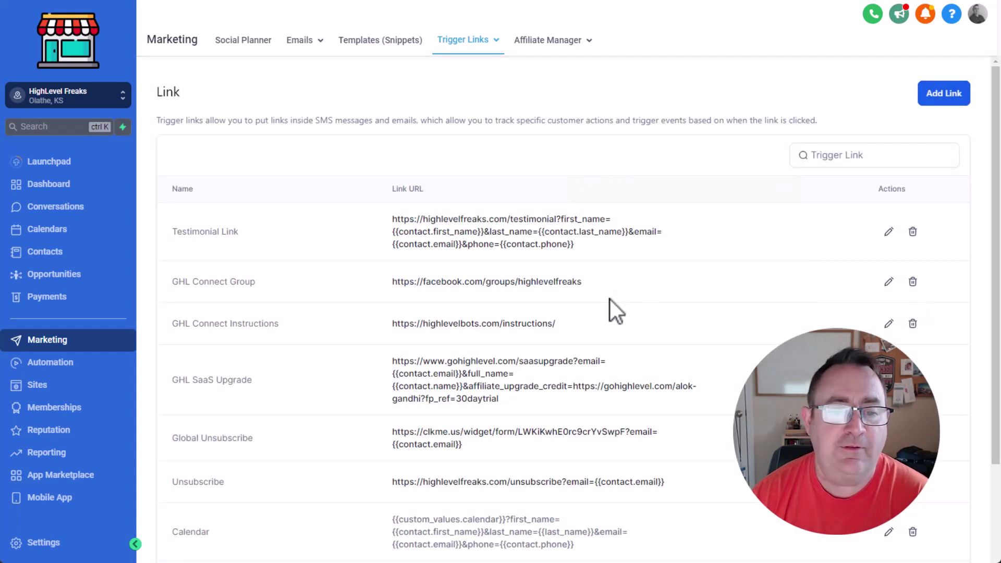
Look up the QR Check-In link on the second page of trigger links and consult the setup notes.
{"action": "scroll", "coordinate": [610, 299], "scroll_direction": "down", "scroll_amount": 4}
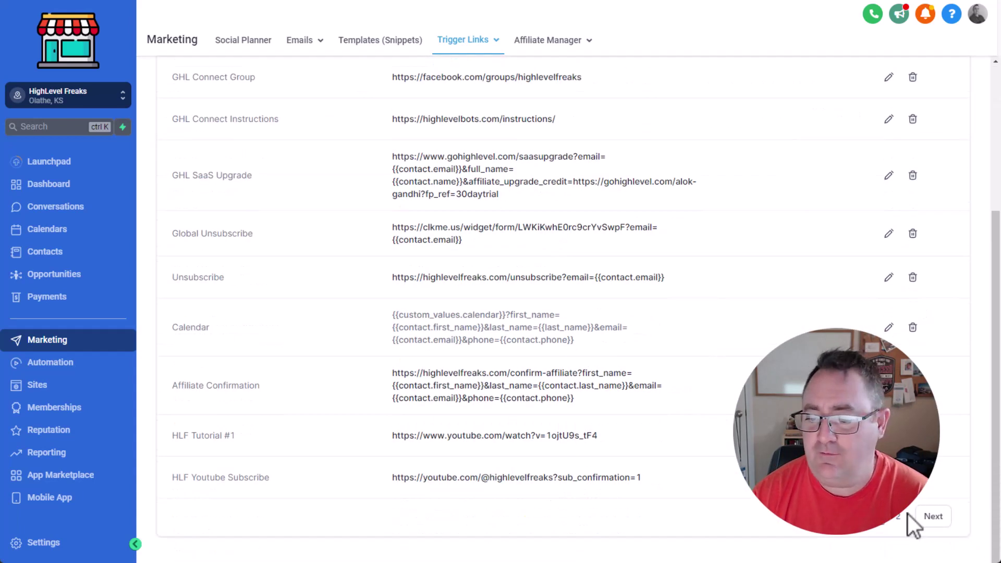
{"action": "left_click", "coordinate": [919, 517]}
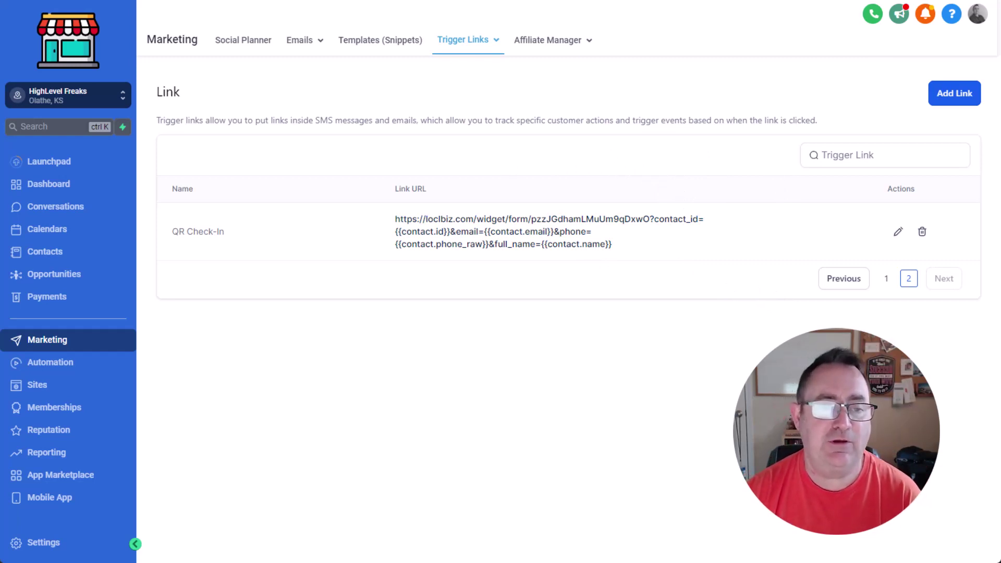
{"action": "key", "text": "alt+Tab"}
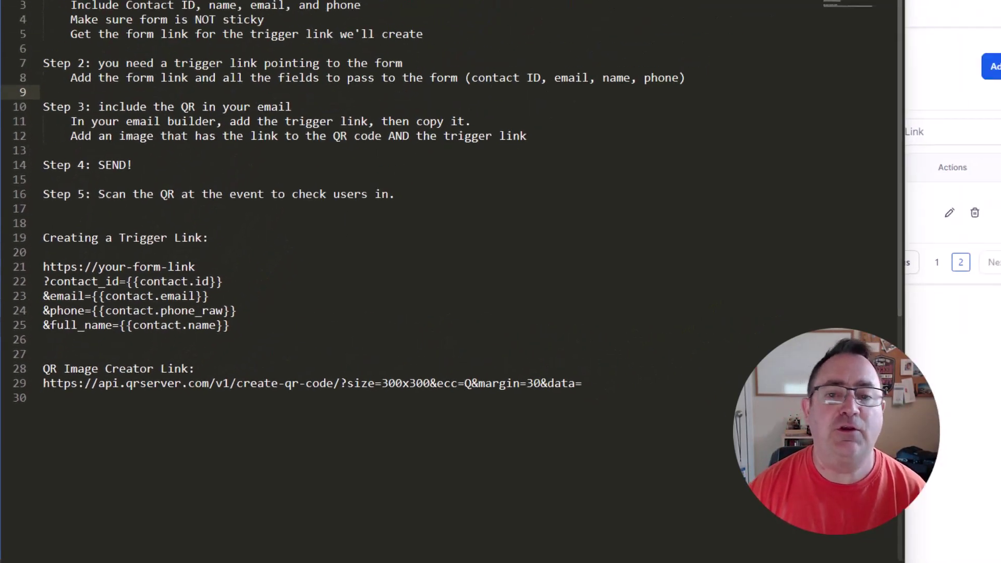
{"action": "key", "text": "alt+Tab"}
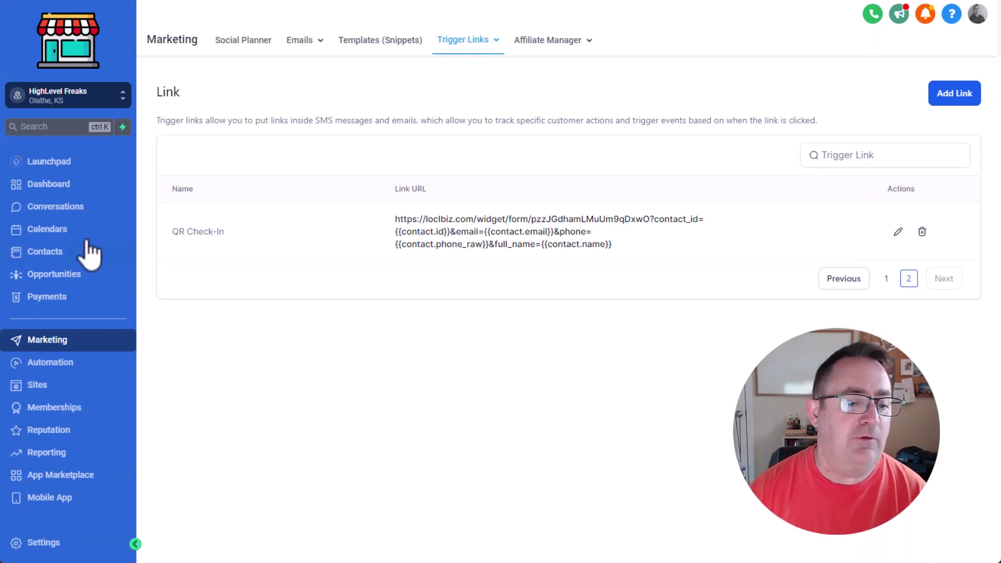
Open the QR Check-In workflow from the automation workflows and bring up its Email action's settings.
{"action": "left_click", "coordinate": [61, 363]}
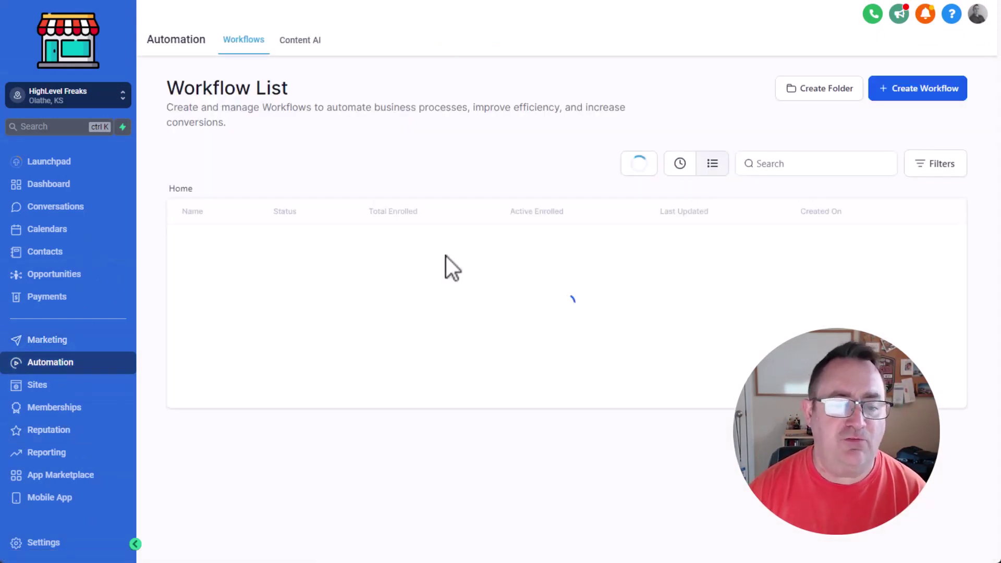
{"action": "scroll", "coordinate": [509, 346], "scroll_direction": "down", "scroll_amount": 3}
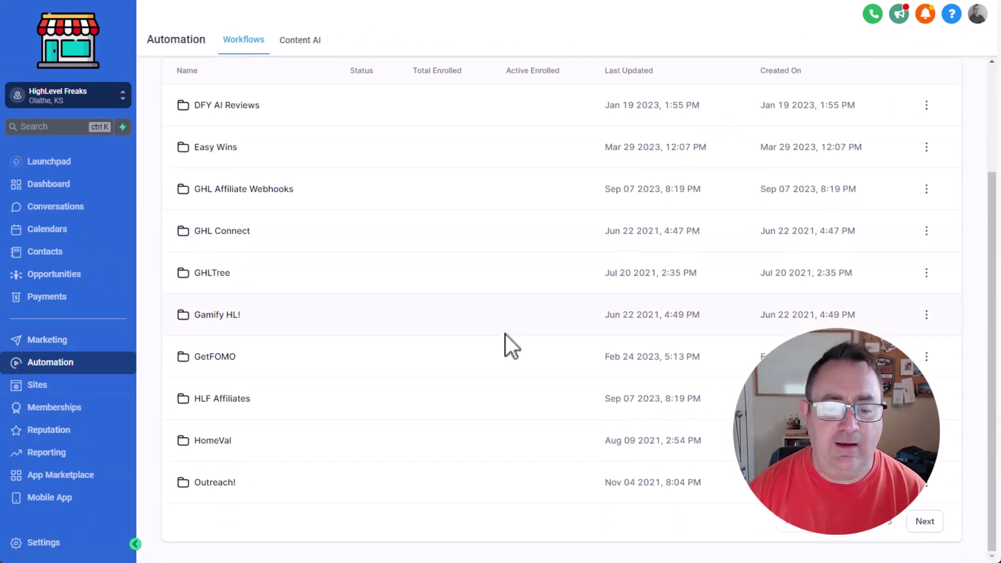
{"action": "left_click", "coordinate": [889, 523]}
{"action": "left_click", "coordinate": [202, 256]}
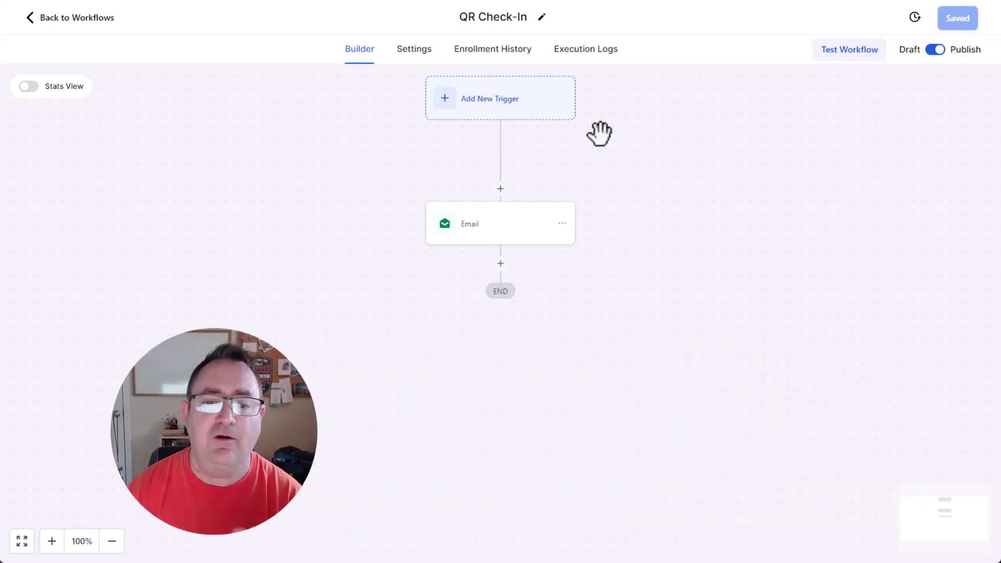
{"action": "left_click", "coordinate": [526, 227]}
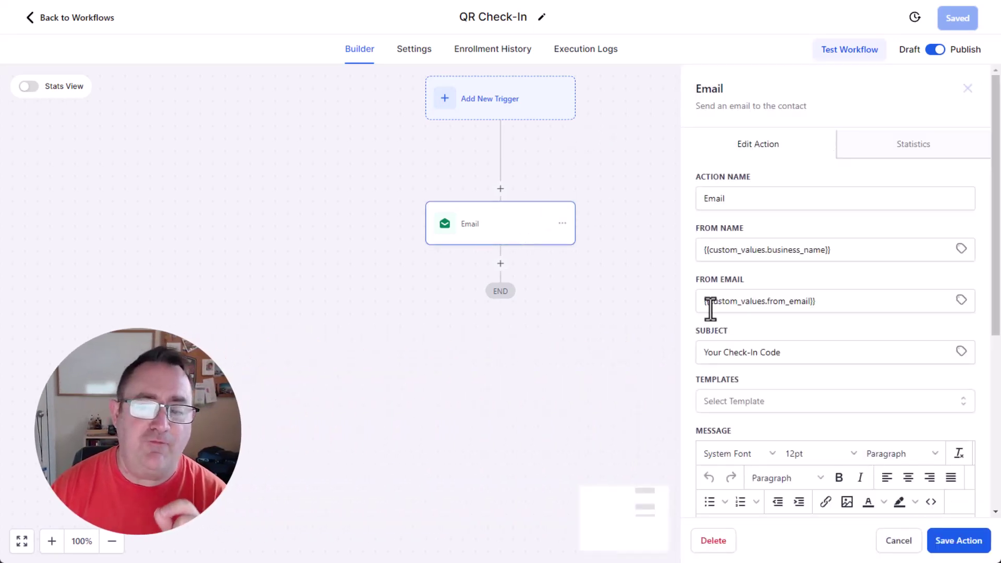
Set the email subject to the contact.first_name merge field followed by ", Here's Your Check-In Code!".
{"action": "scroll", "coordinate": [933, 330], "scroll_direction": "down", "scroll_amount": 5}
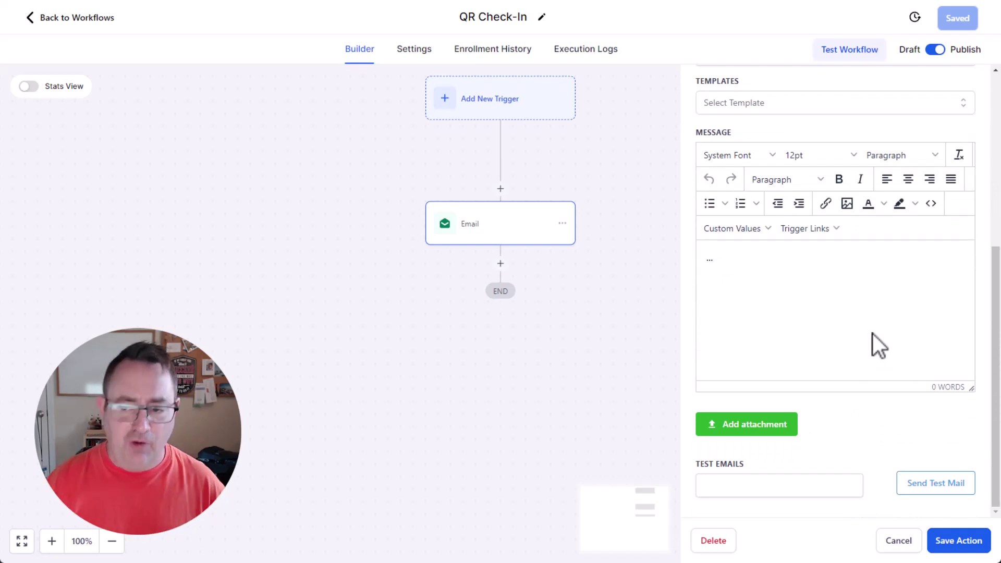
{"action": "scroll", "coordinate": [873, 334], "scroll_direction": "up", "scroll_amount": 5}
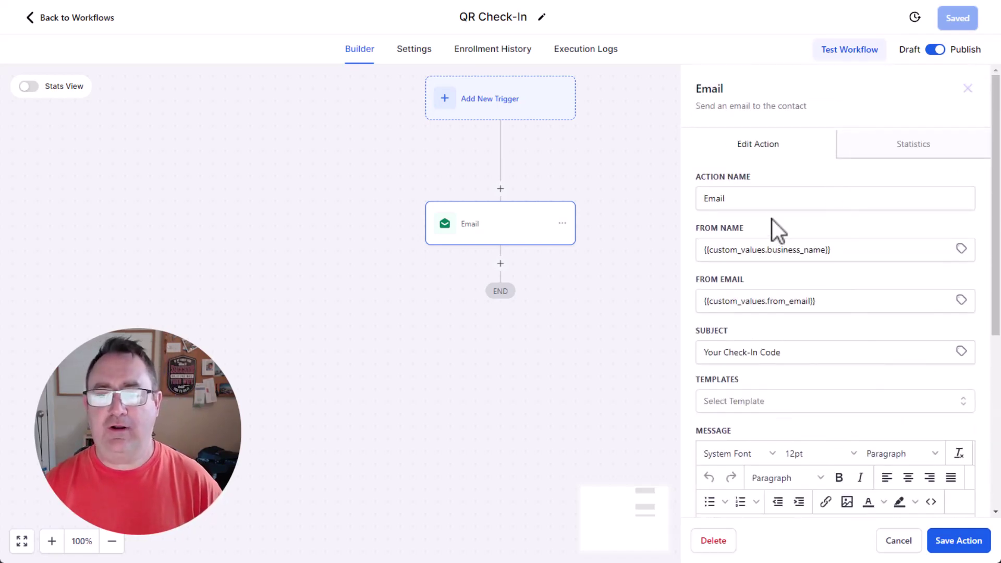
{"action": "scroll", "coordinate": [811, 205], "scroll_direction": "down", "scroll_amount": 4}
{"action": "scroll", "coordinate": [832, 188], "scroll_direction": "up", "scroll_amount": 3}
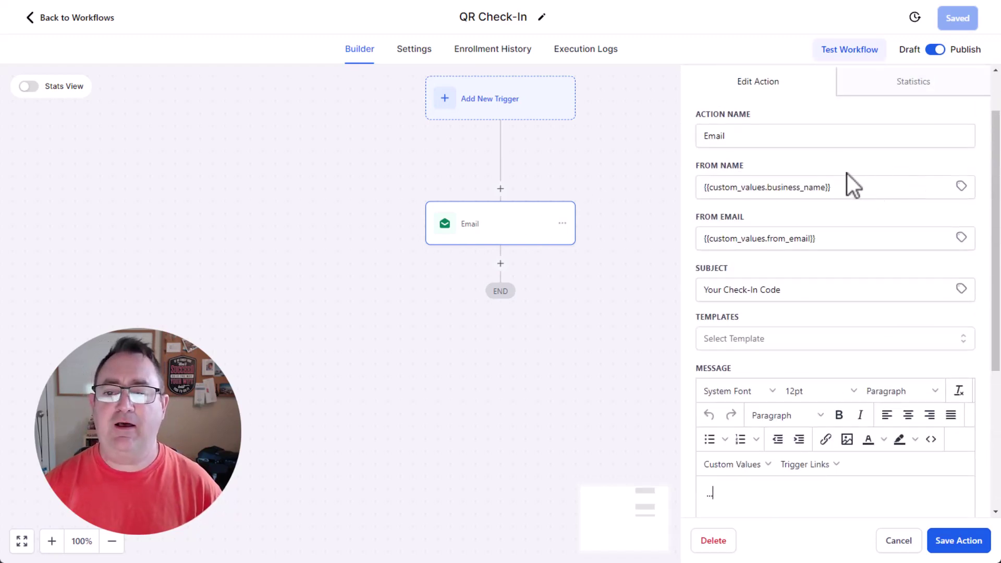
{"action": "scroll", "coordinate": [870, 235], "scroll_direction": "down", "scroll_amount": 2}
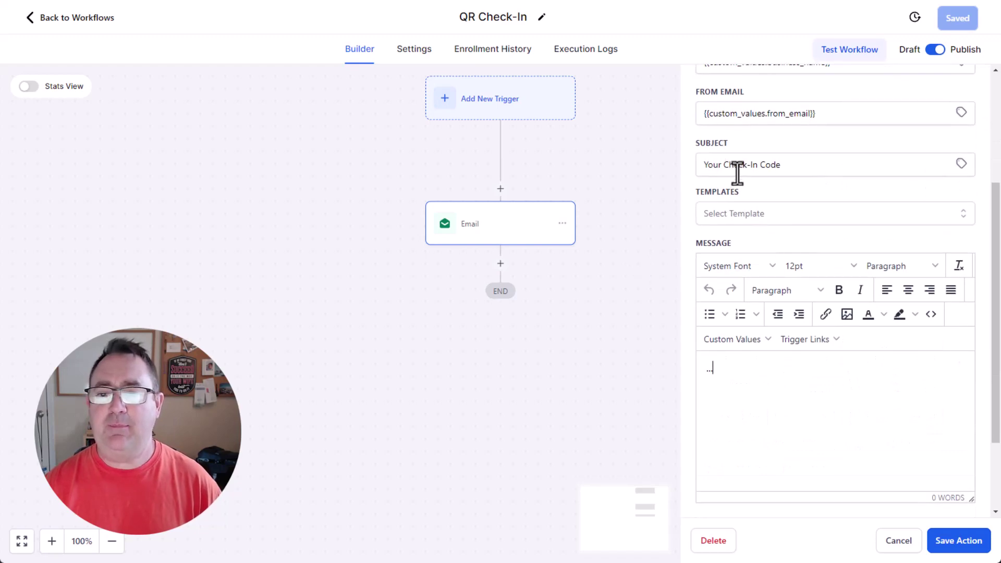
{"action": "left_click", "coordinate": [795, 166]}
{"action": "type", "text": "{{contact"}
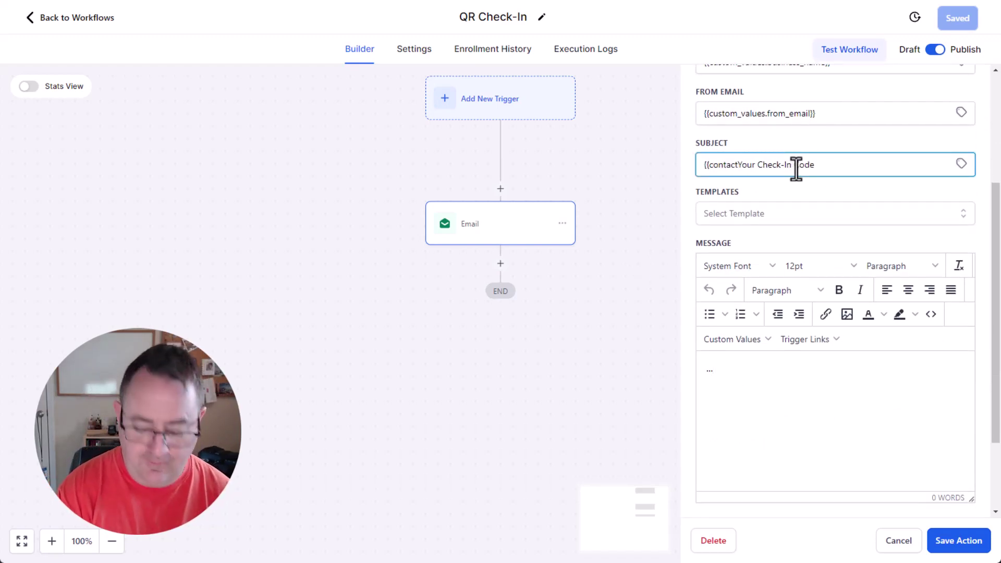
{"action": "type", "text": ".first_name"}
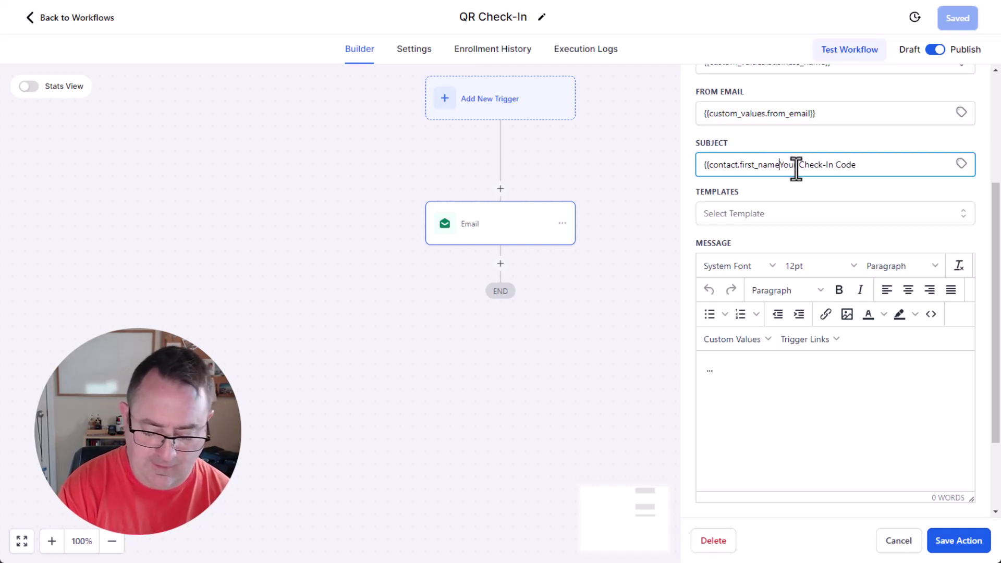
{"action": "type", "text": "}"}
{"action": "type", "text": "}, Here's"}
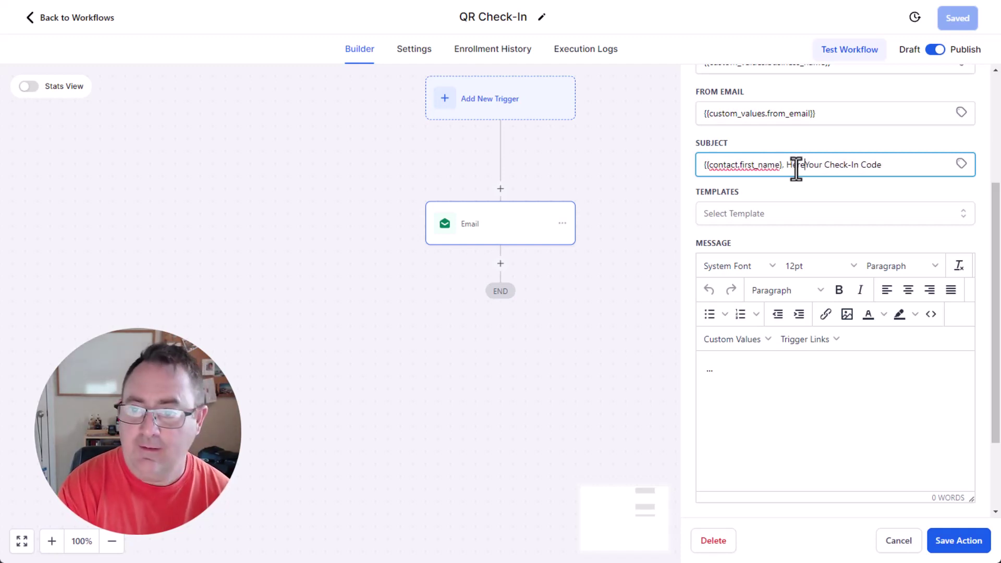
{"action": "key", "text": "End"}
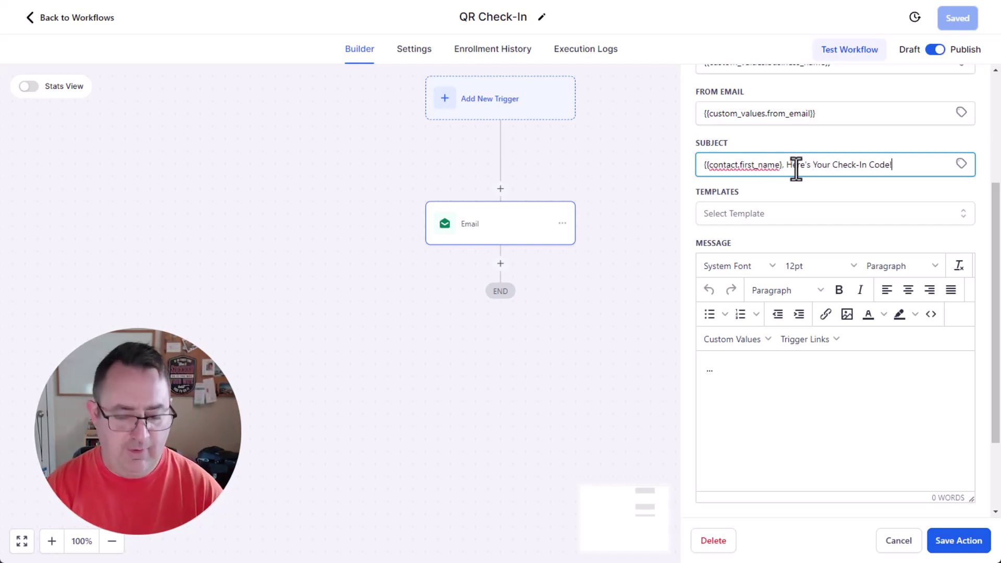
{"action": "type", "text": "!"}
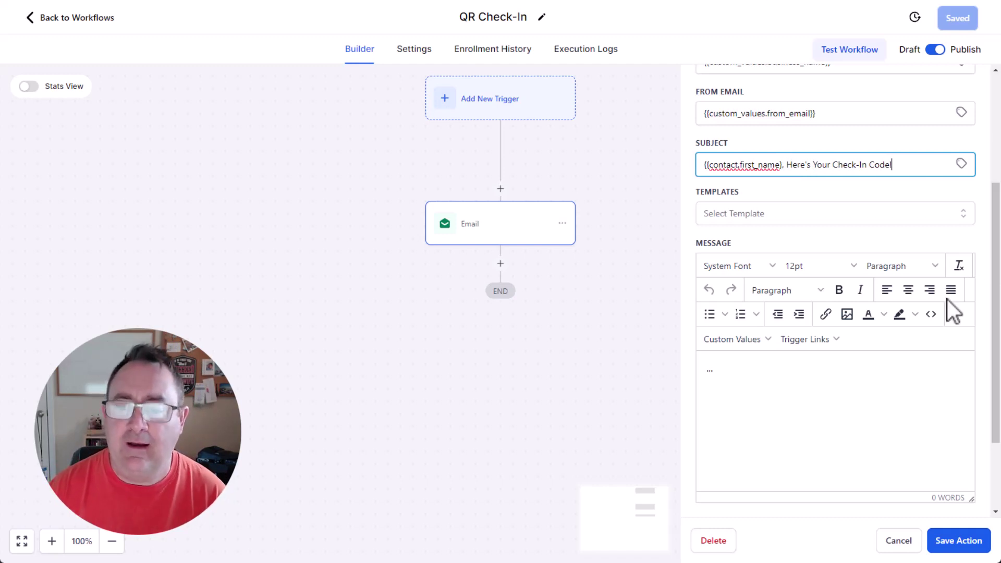
Clear the placeholder text from the email's message body.
{"action": "left_click", "coordinate": [836, 373]}
{"action": "key", "text": "ctrl+a"}
{"action": "key", "text": "BackSpace"}
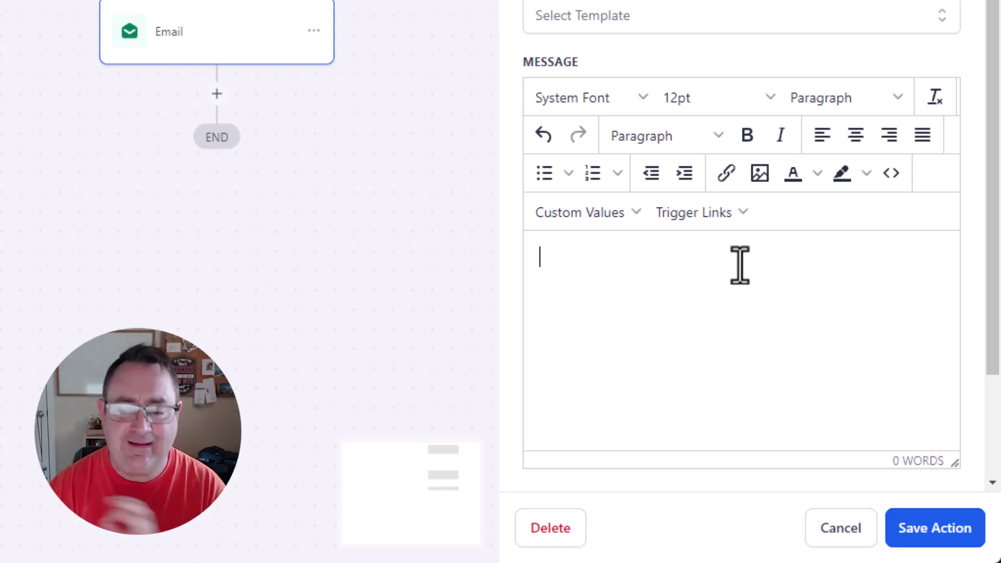
Switch to the text editor and copy the QR Image Creator Link from the notes into an empty file.
{"action": "scroll", "coordinate": [726, 320], "scroll_direction": "down", "scroll_amount": 3}
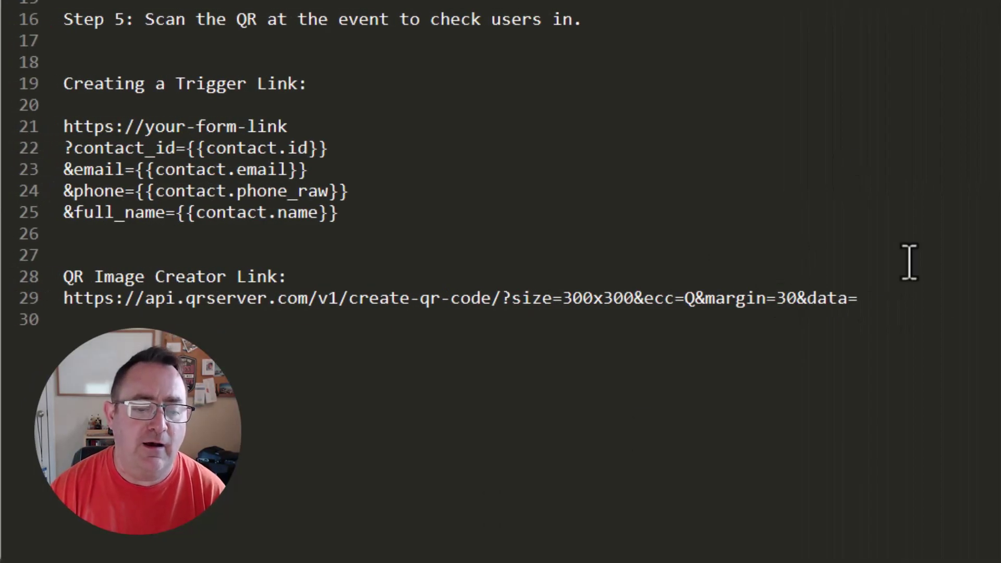
{"action": "left_click_drag", "start_coordinate": [895, 294], "coordinate": [63, 298]}
{"action": "key", "text": "ctrl+c"}
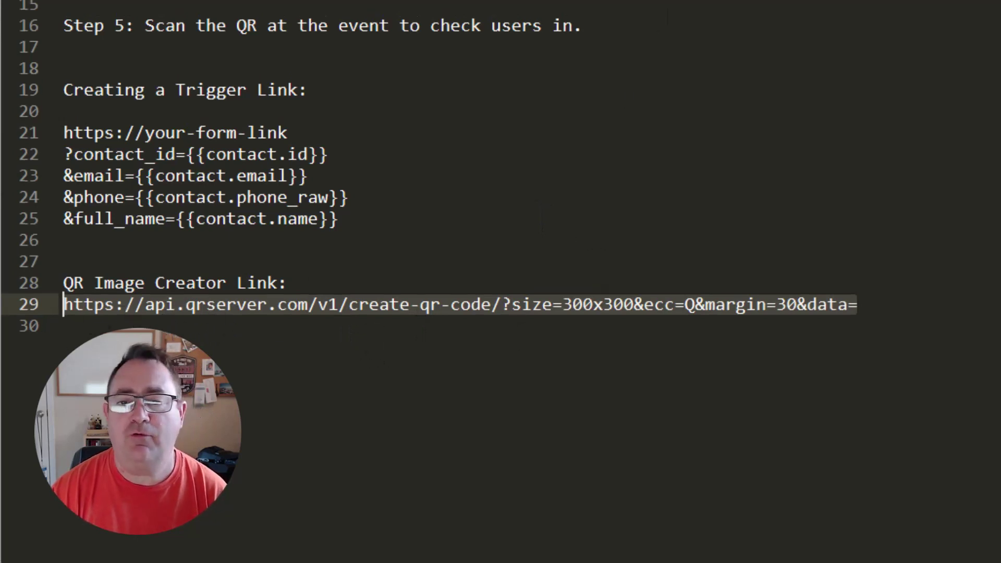
{"action": "scroll", "coordinate": [64, 299], "scroll_direction": "up", "scroll_amount": 5}
{"action": "left_click", "coordinate": [943, 5]}
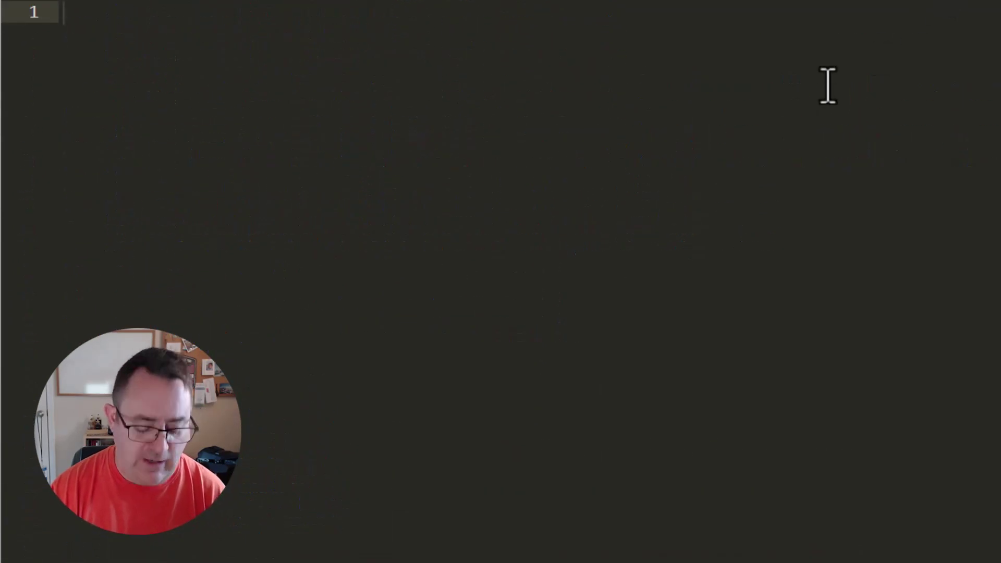
{"action": "key", "text": "ctrl+v"}
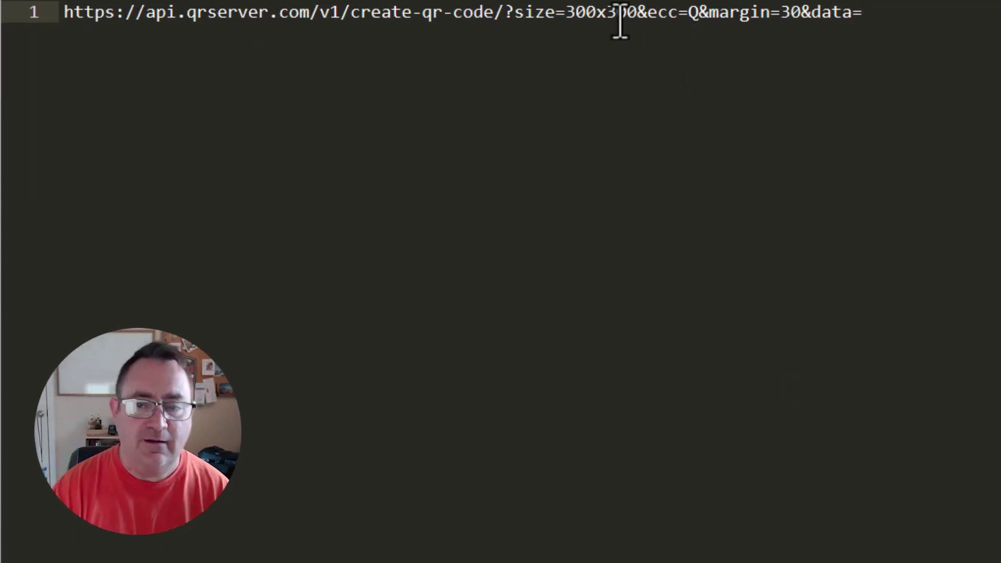
{"action": "type", "text": "http:"}
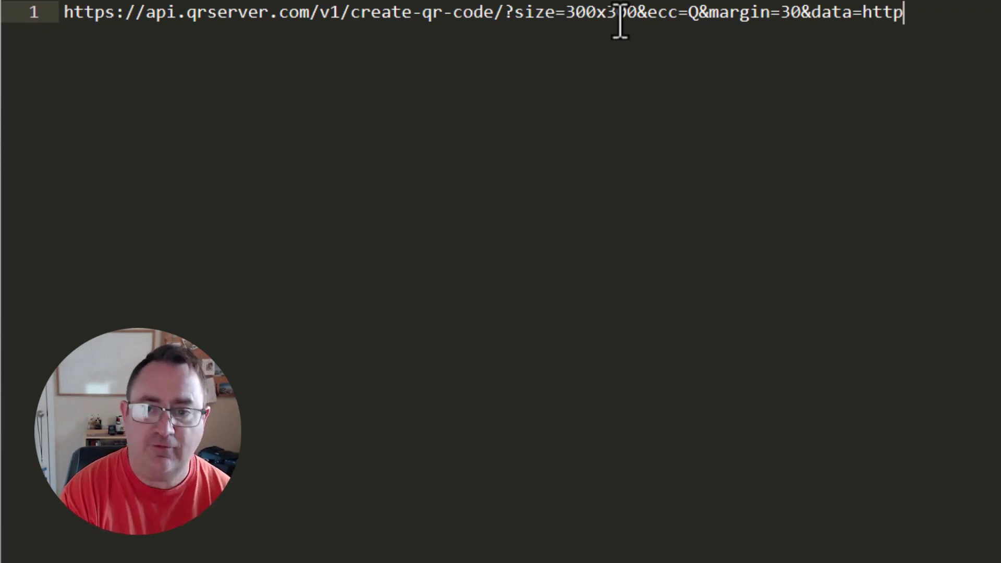
{"action": "key", "text": "BackSpace"}
{"action": "key", "text": "BackSpace"}
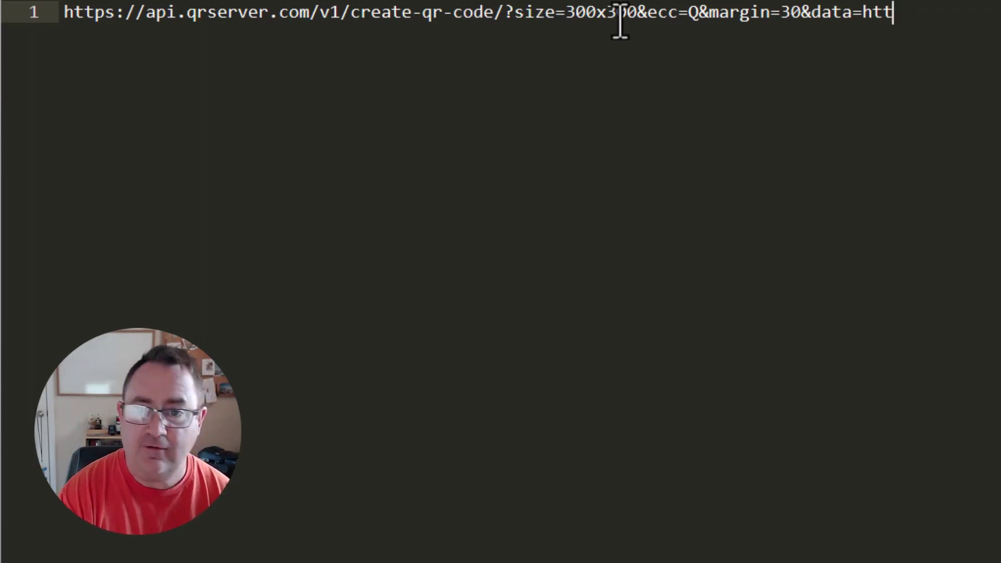
{"action": "type", "text": "ps://google"}
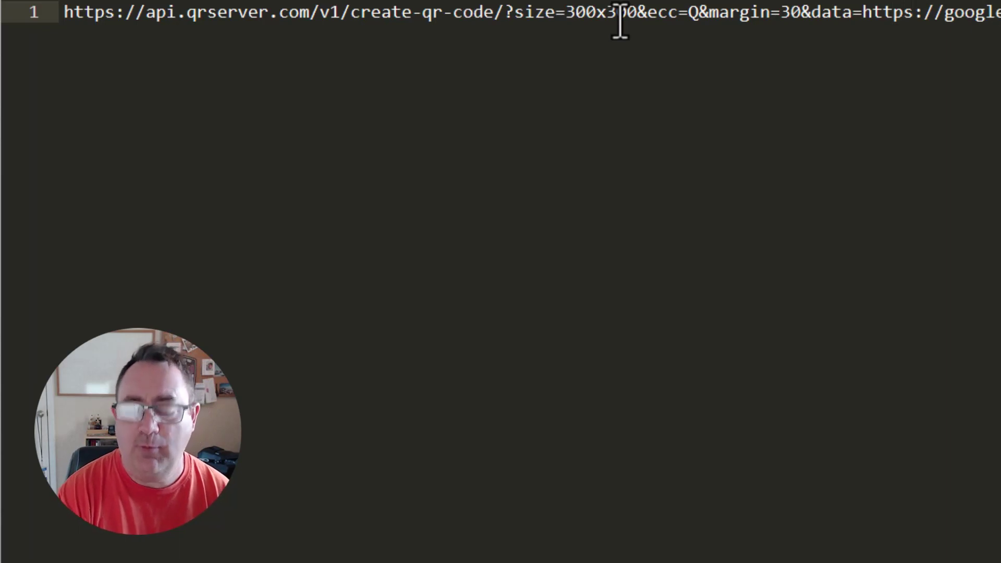
{"action": "key", "text": "shift+Home"}
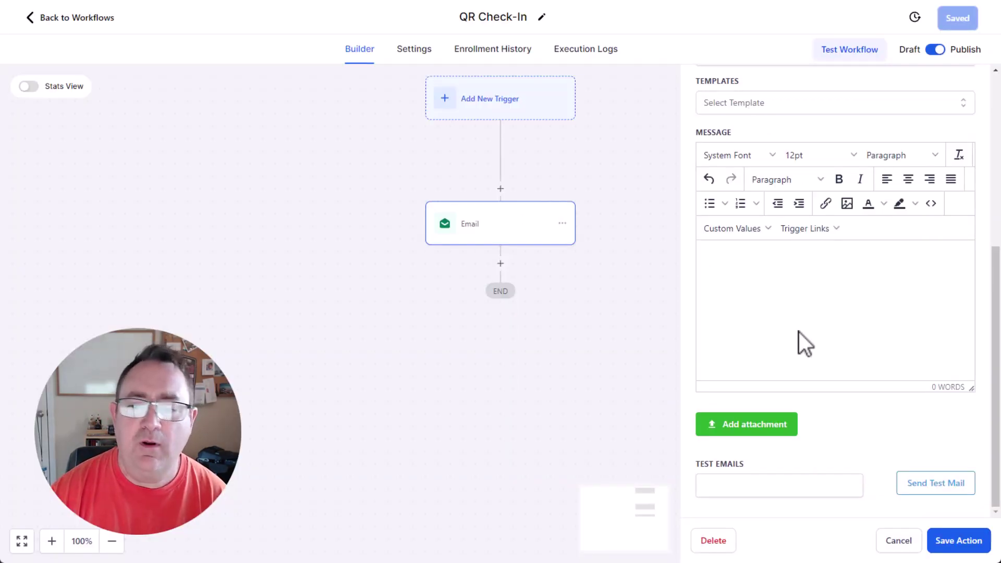
Insert the QR Check-In trigger link into the email message body, copy its merge code, and clear the body again.
{"action": "left_click", "coordinate": [773, 299]}
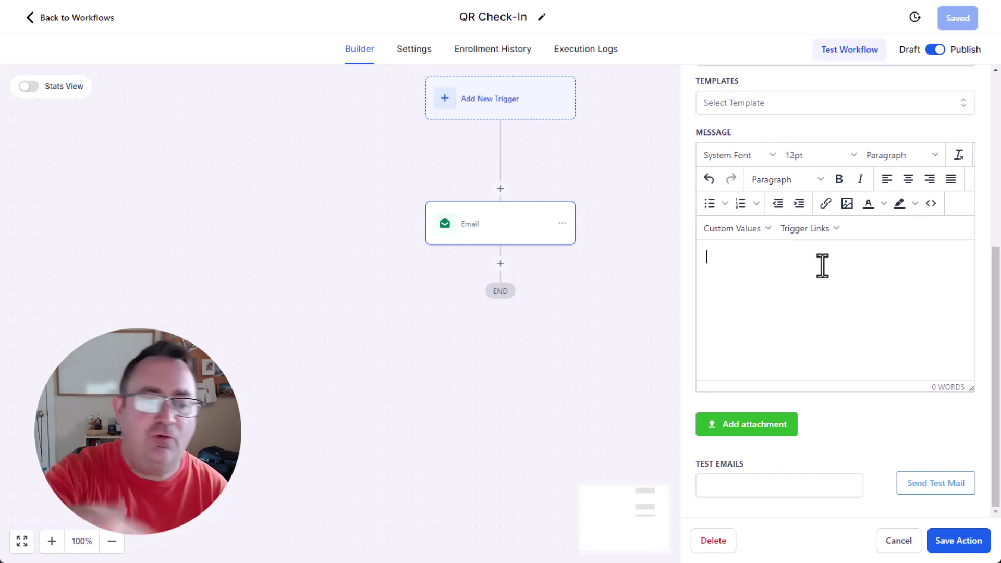
{"action": "left_click", "coordinate": [821, 229]}
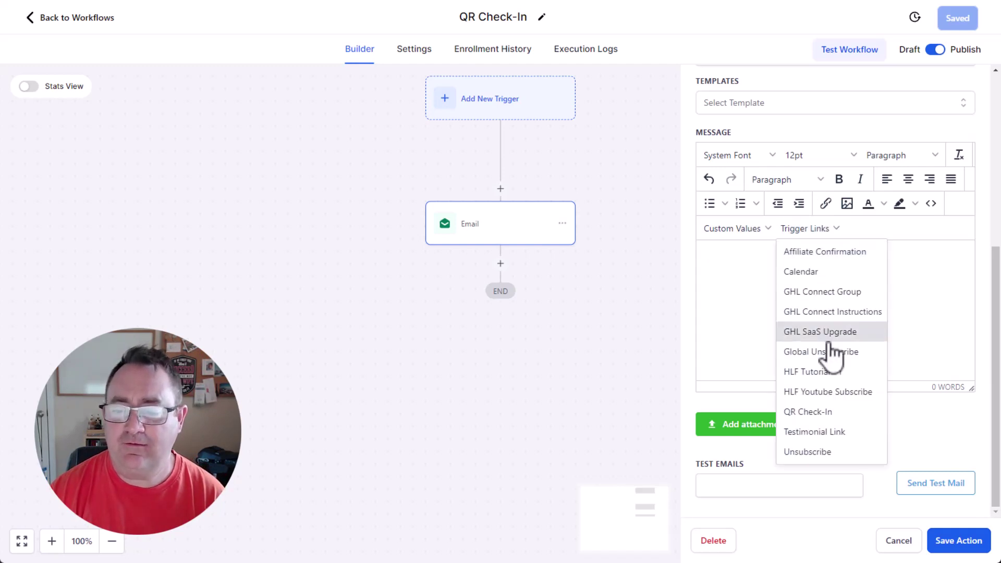
{"action": "left_click", "coordinate": [809, 412]}
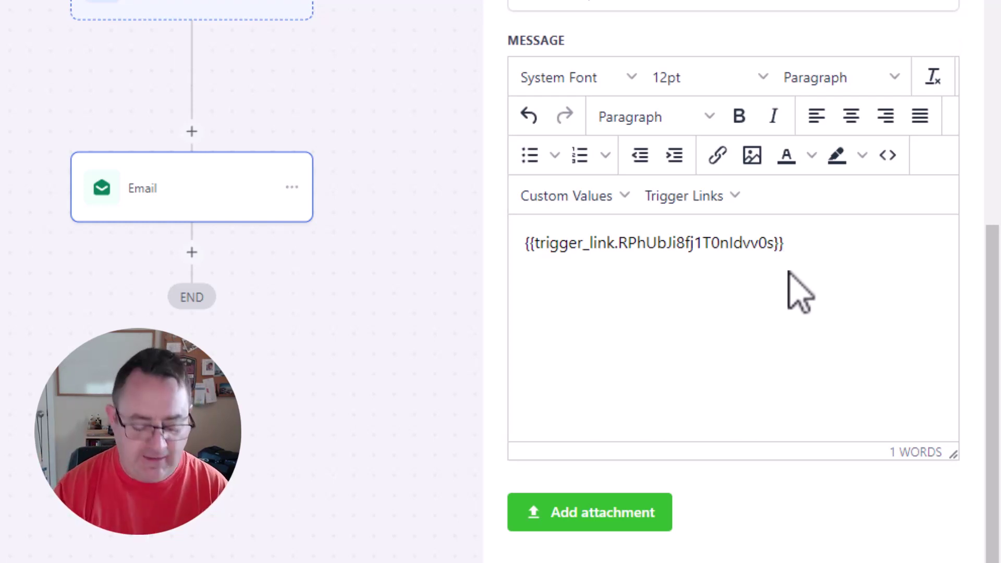
{"action": "triple_click", "coordinate": [670, 241]}
{"action": "key", "text": "ctrl+c"}
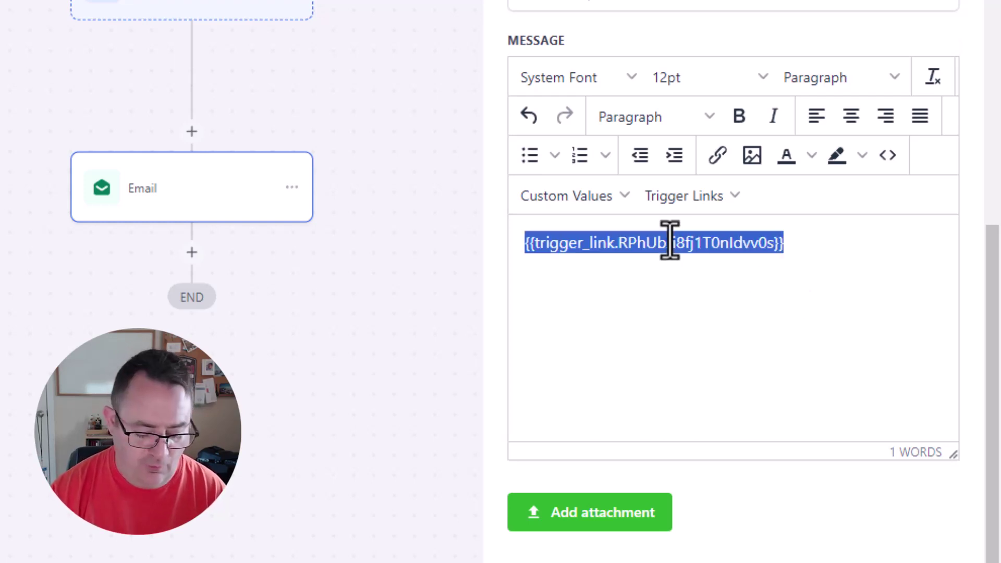
{"action": "key", "text": "BackSpace"}
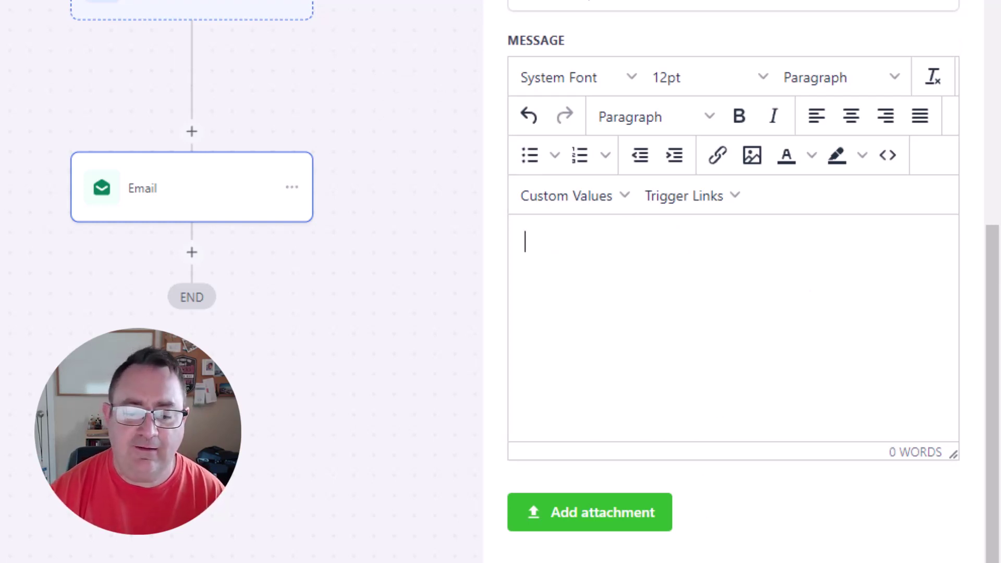
Switch to the text editor and replace the sample Google address in the QR link's data parameter with the copied trigger link code.
{"action": "key", "text": "alt+Tab"}
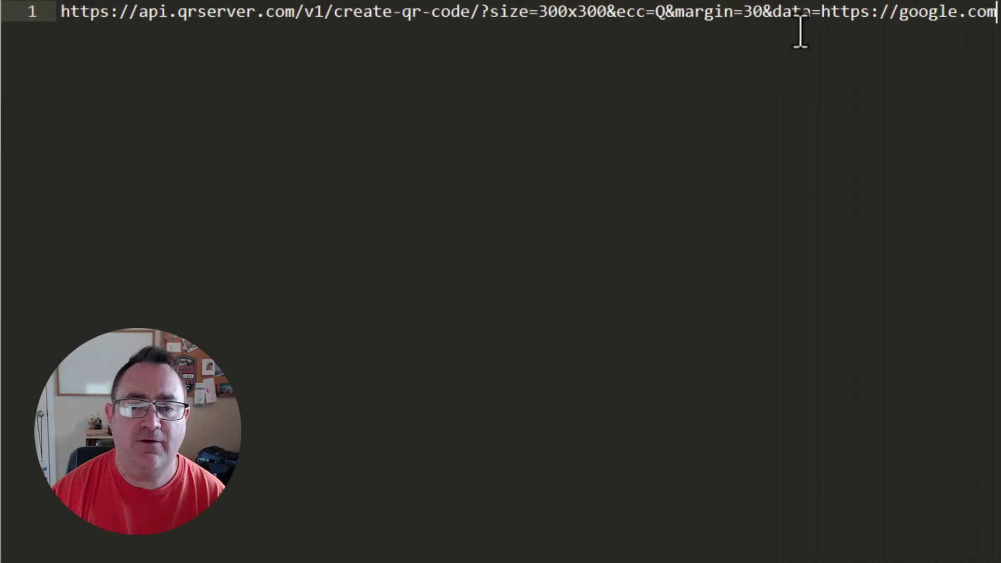
{"action": "left_click_drag", "start_coordinate": [820, 13], "coordinate": [998, 13]}
{"action": "key", "text": "BackSpace"}
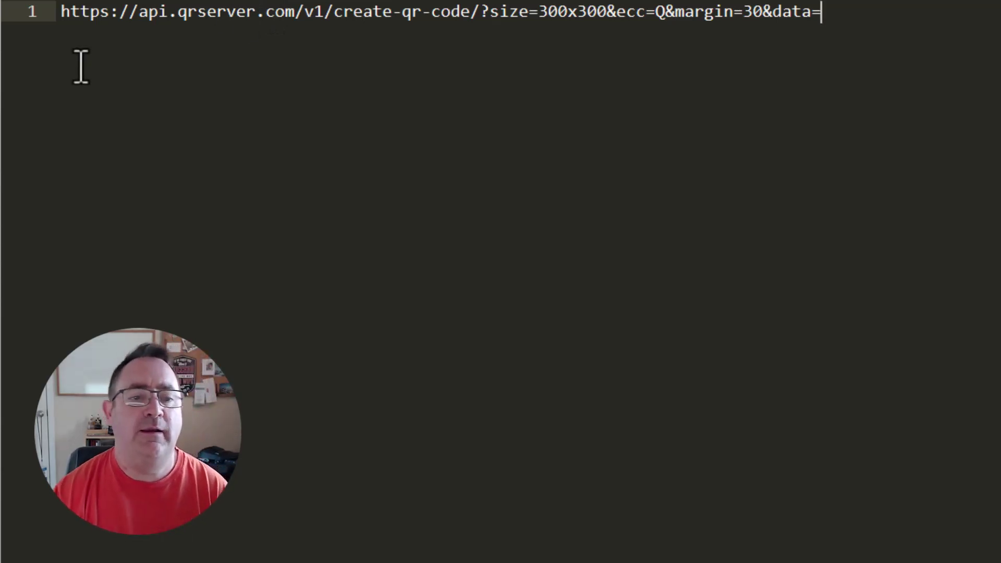
{"action": "left_click_drag", "start_coordinate": [488, 12], "coordinate": [666, 18]}
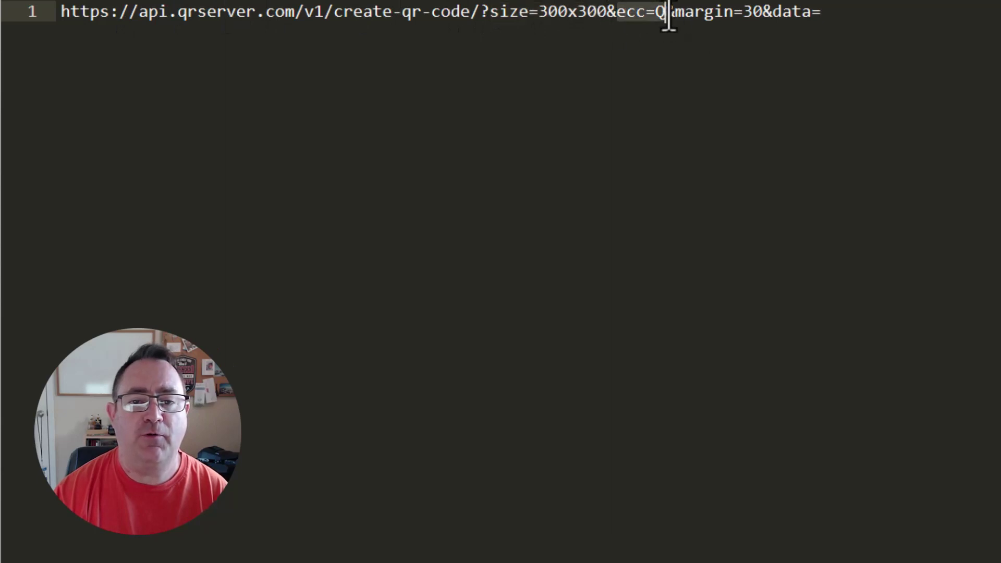
{"action": "left_click", "coordinate": [728, 29]}
{"action": "left_click", "coordinate": [762, 12], "text": "shift"}
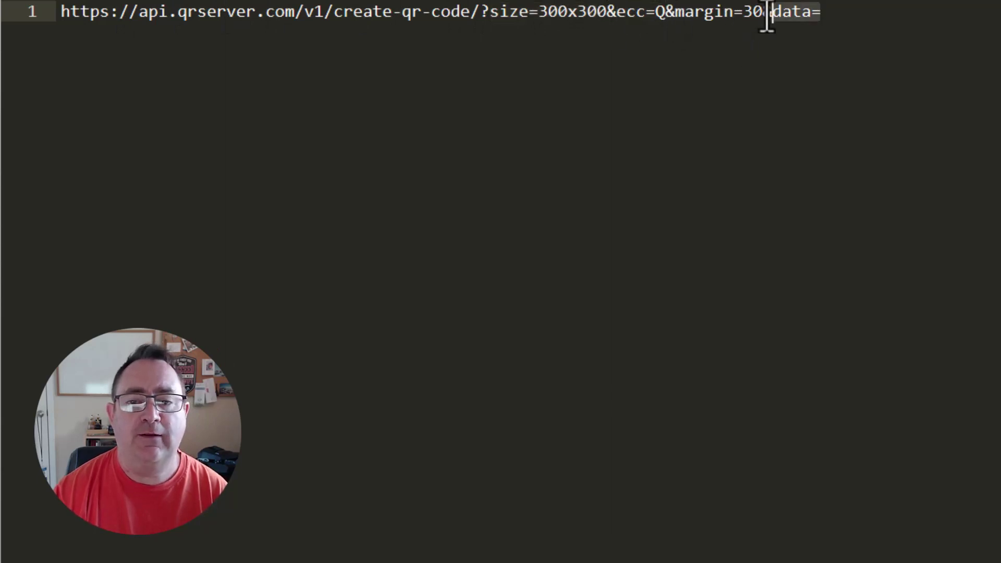
{"action": "key", "text": "Left"}
{"action": "left_click", "coordinate": [855, 14]}
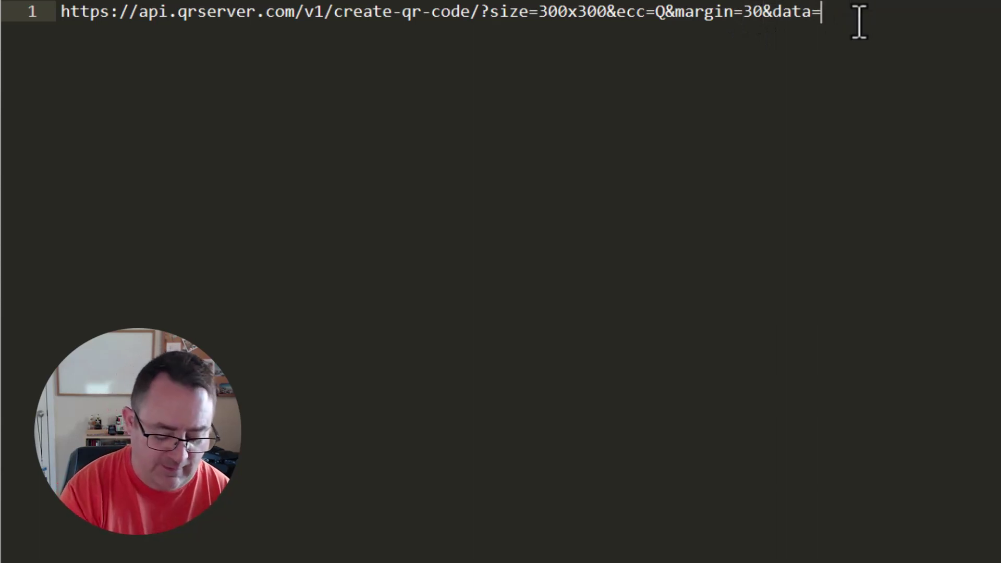
{"action": "key", "text": "ctrl+v"}
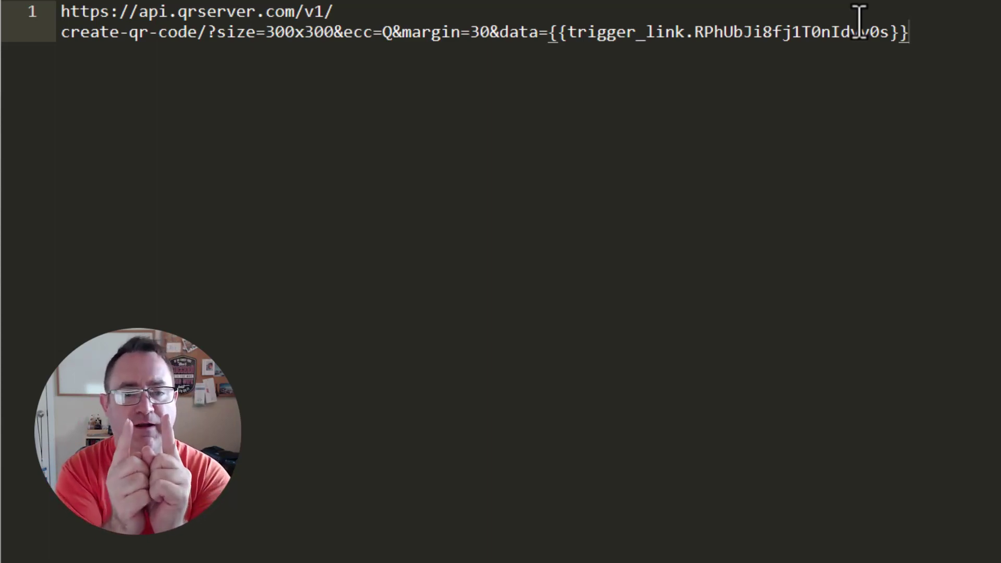
Copy the complete QR link, switch back to the workflow, and insert an image with that link as its source in the email message.
{"action": "key", "text": "shift+Home"}
{"action": "key", "text": "shift+Home"}
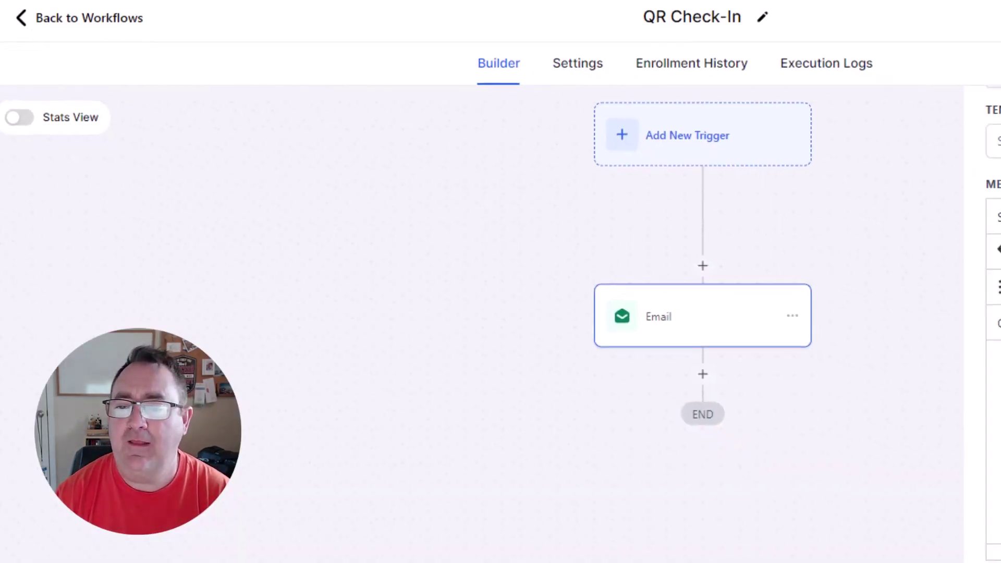
{"action": "left_click", "coordinate": [854, 193]}
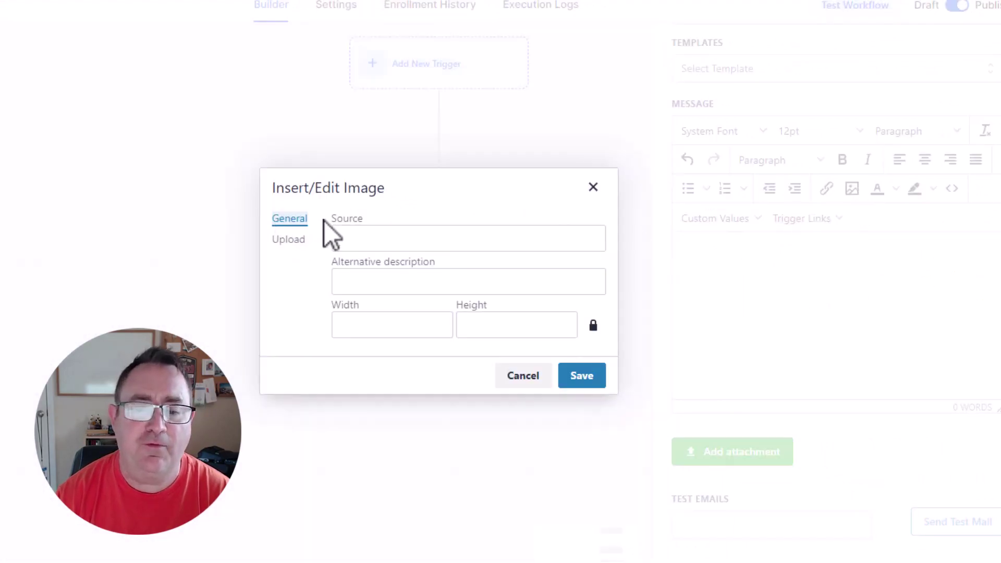
{"action": "left_click", "coordinate": [353, 239]}
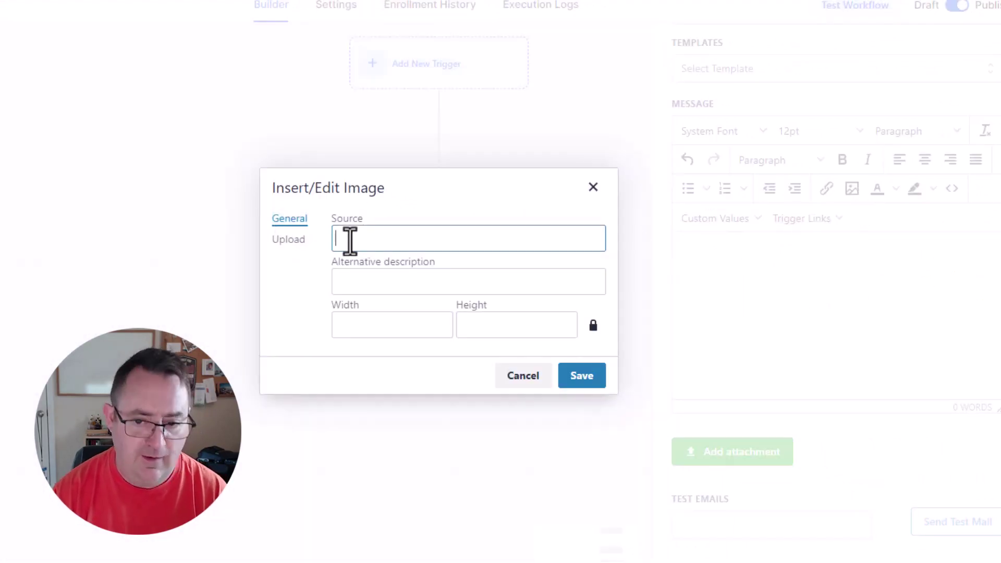
{"action": "key", "text": "ctrl+v"}
{"action": "left_click", "coordinate": [480, 202]}
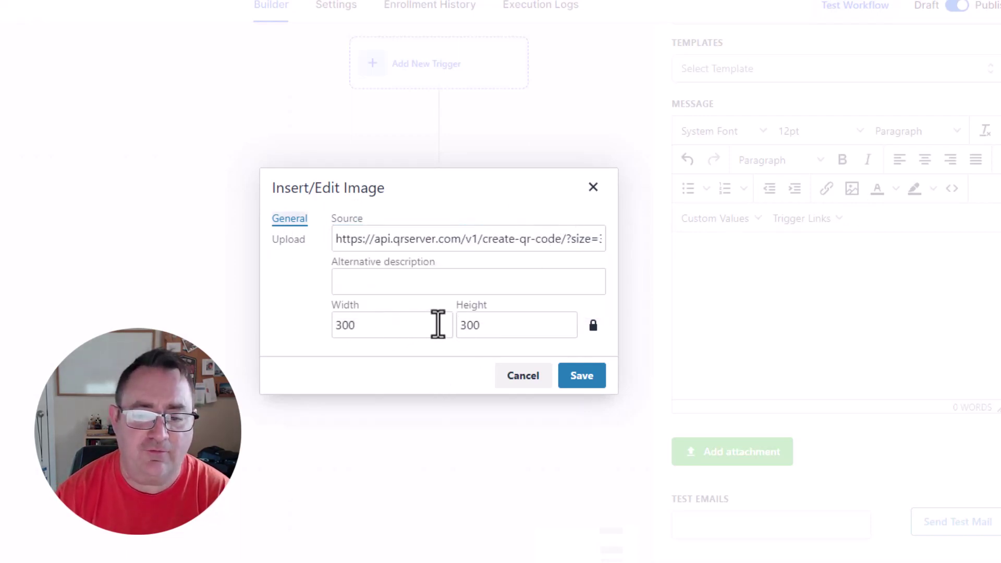
{"action": "left_click", "coordinate": [582, 378]}
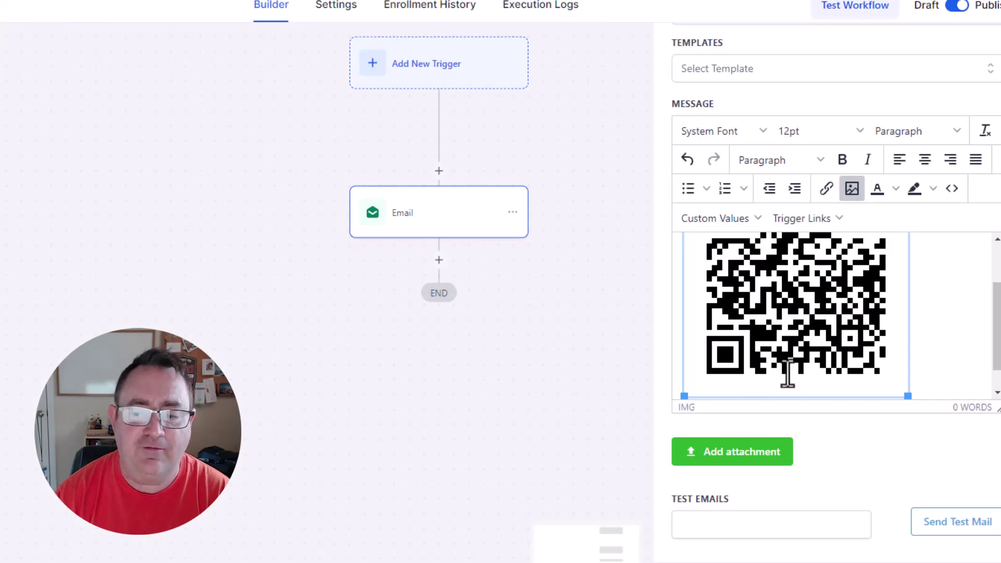
Enlarge the message box to fit the QR image and save both the email action and the workflow.
{"action": "left_click", "coordinate": [964, 360]}
{"action": "left_click_drag", "start_coordinate": [995, 408], "coordinate": [996, 532]}
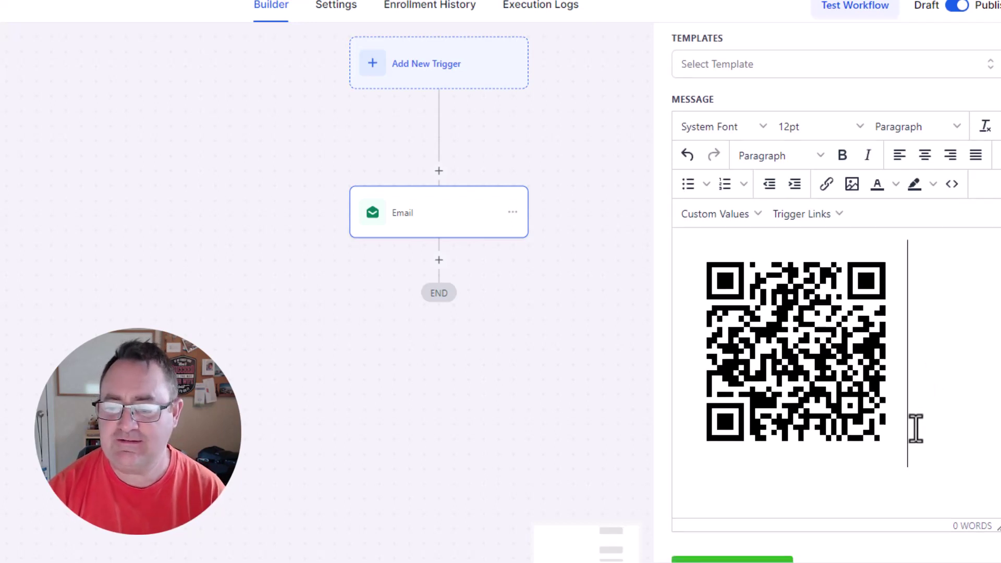
{"action": "scroll", "coordinate": [913, 426], "scroll_direction": "down", "scroll_amount": 2}
{"action": "key", "text": "Escape"}
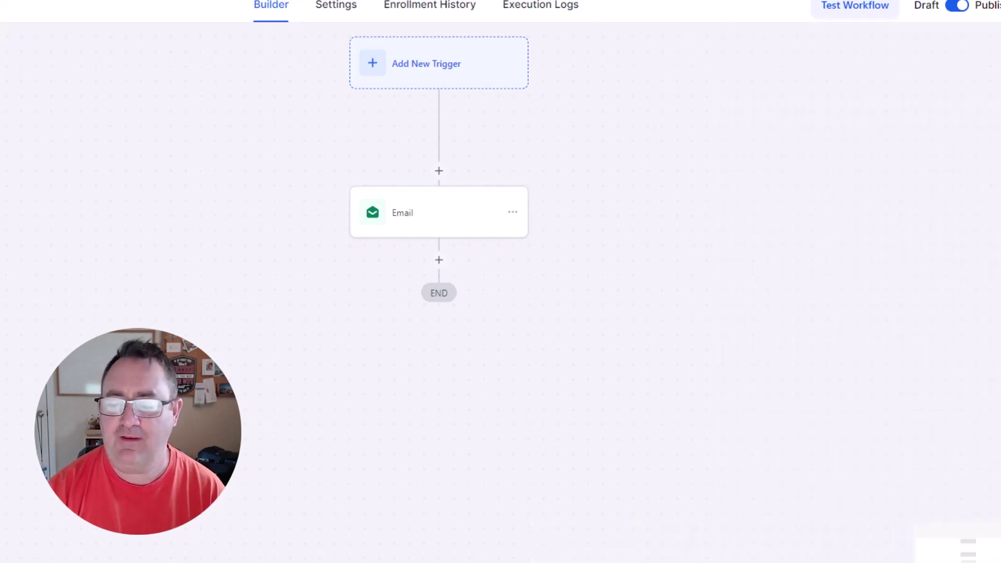
{"action": "left_click", "coordinate": [969, 17]}
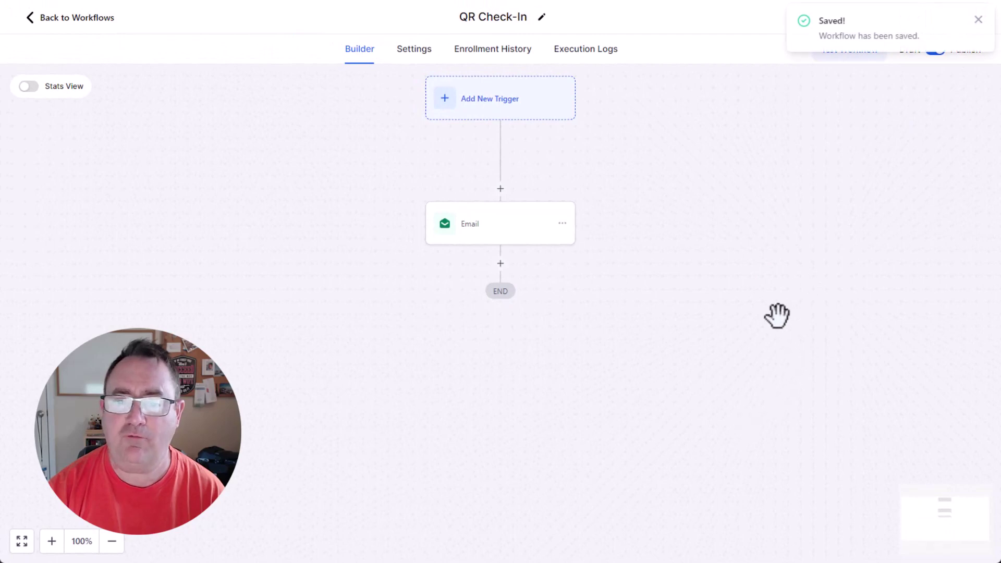
Run a test of the QR Check-In workflow on the contact matching the start of the test recipient's email address.
{"action": "left_click", "coordinate": [978, 20]}
{"action": "left_click", "coordinate": [846, 51]}
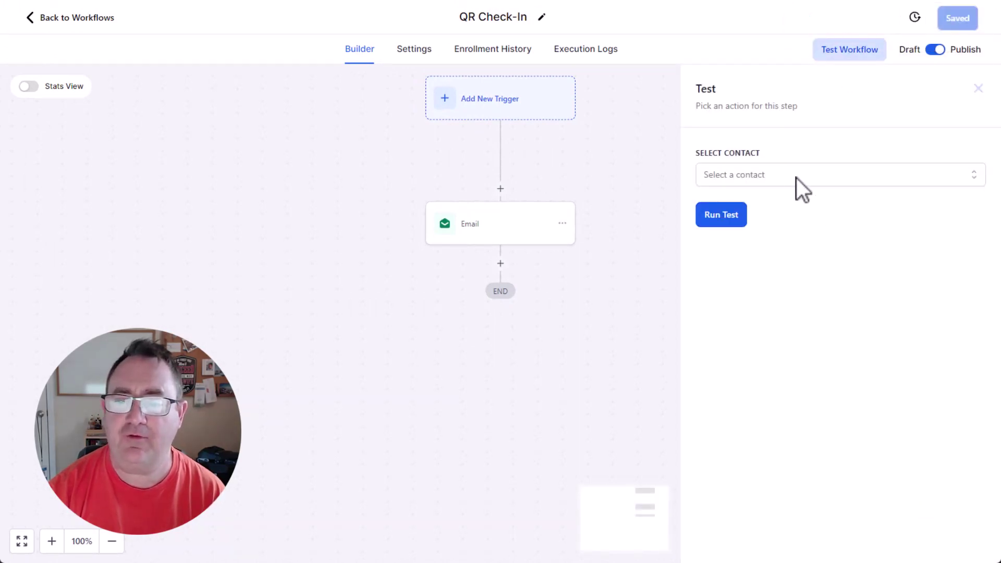
{"action": "left_click", "coordinate": [791, 176]}
{"action": "type", "text": "pfrie"}
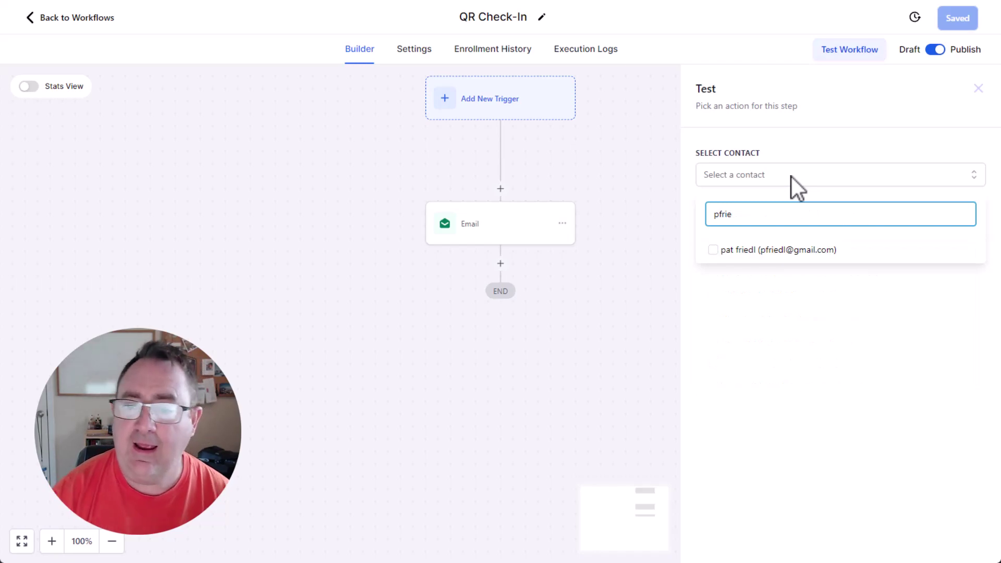
{"action": "left_click", "coordinate": [712, 250]}
{"action": "left_click", "coordinate": [802, 326]}
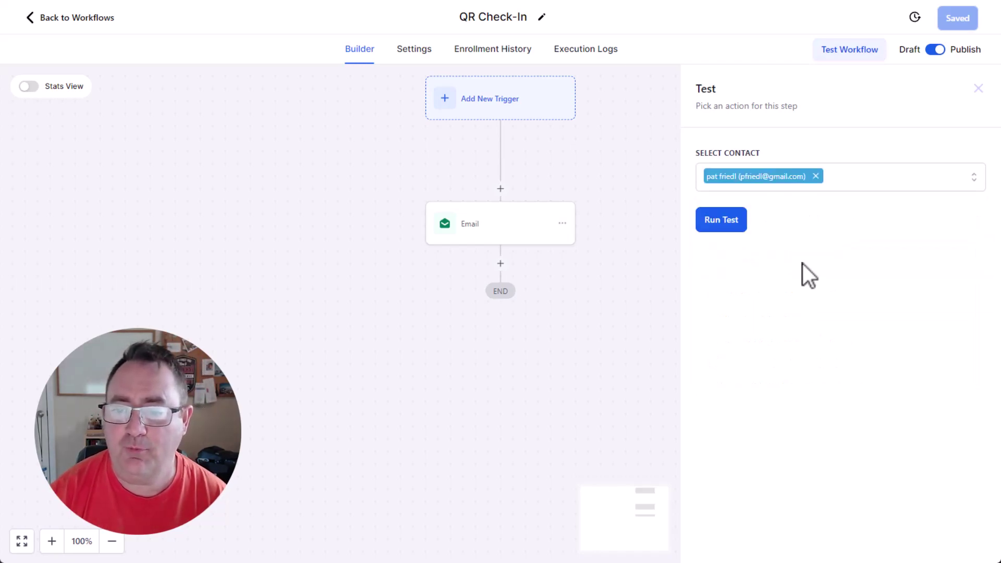
{"action": "left_click", "coordinate": [726, 221]}
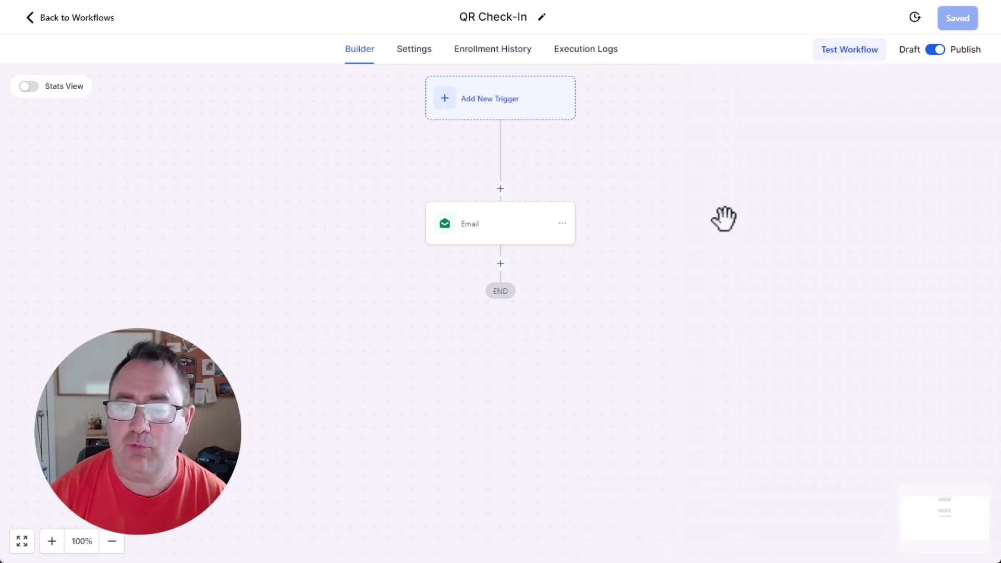